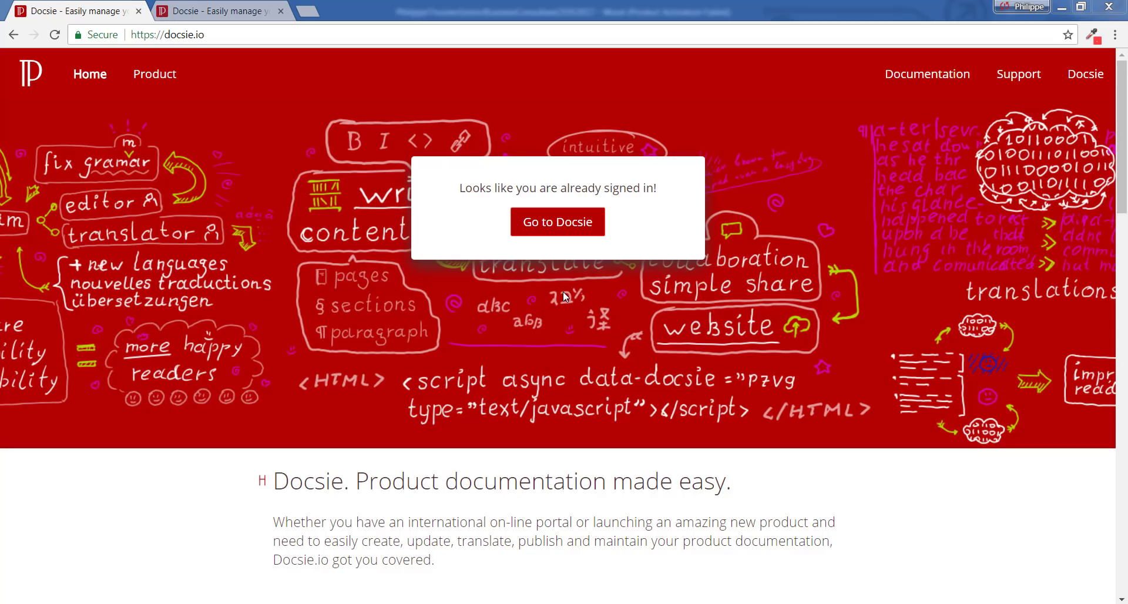
Open the Docsie documentation article '8. Writing and Managing Content in Multiple Languages'.
scroll(573, 315, down, 15)
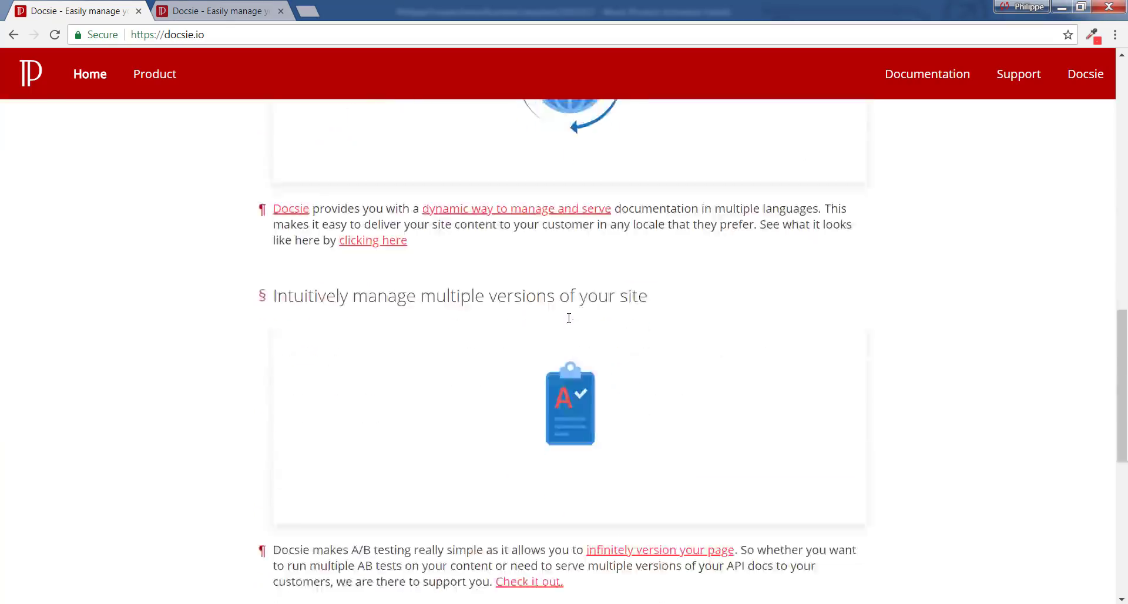
scroll(567, 317, up, 15)
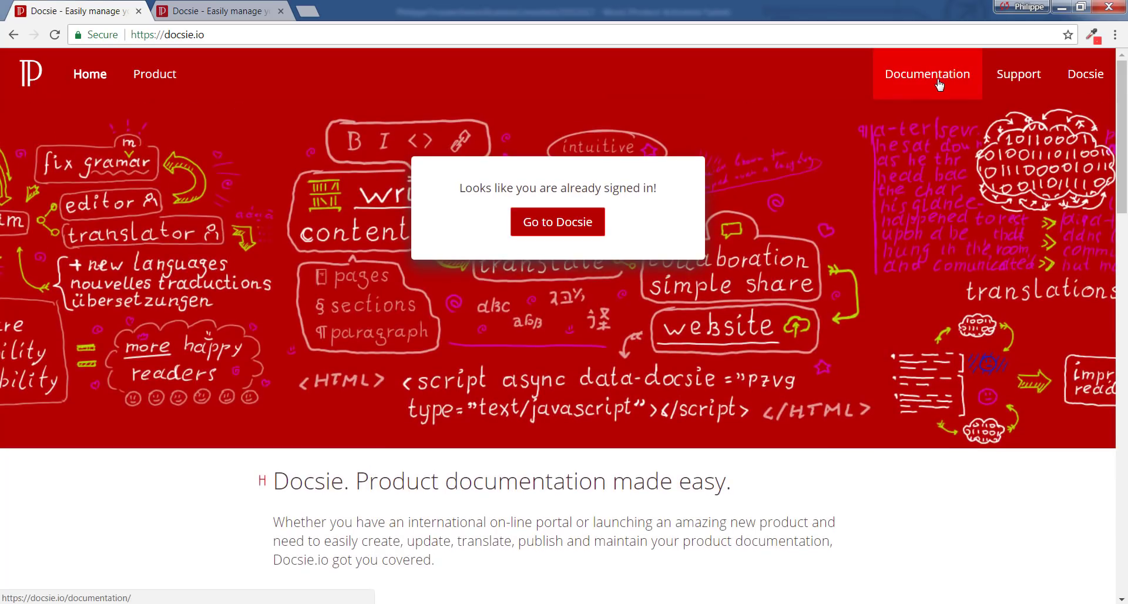
click(939, 84)
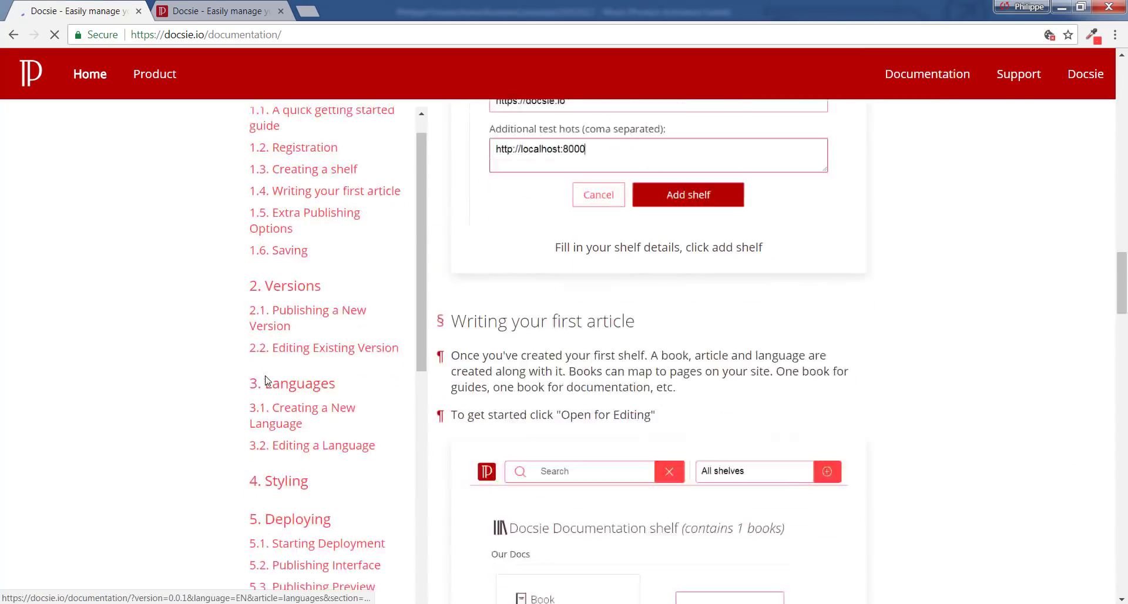
scroll(266, 381, down, 10)
click(364, 573)
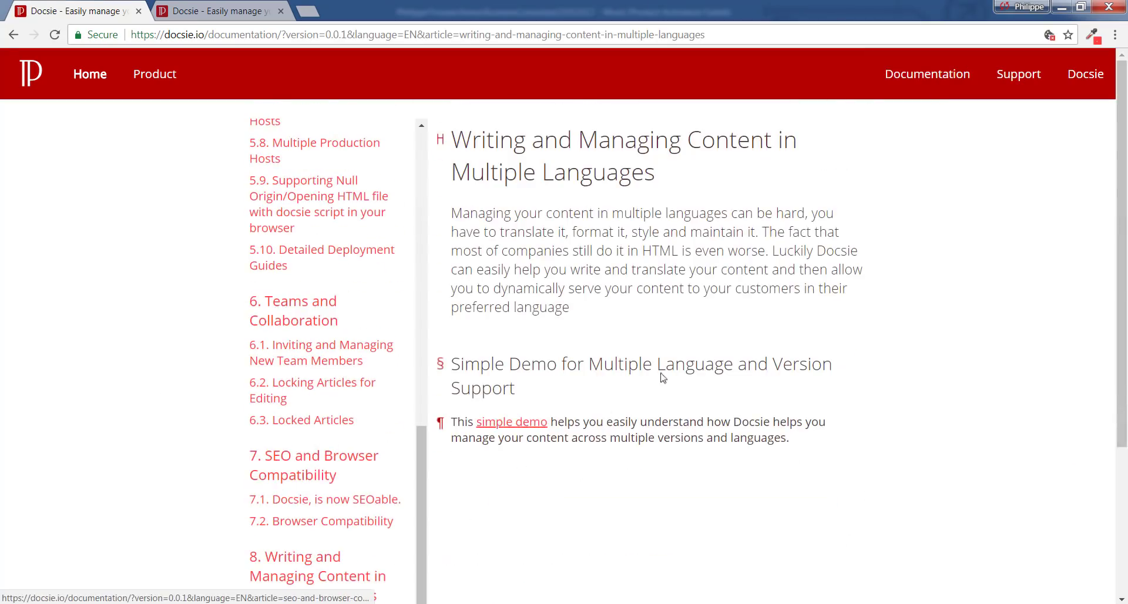
Open the simple versions-and-languages demo and view it in Spanish, Arabic, Portuguese and French.
click(527, 422)
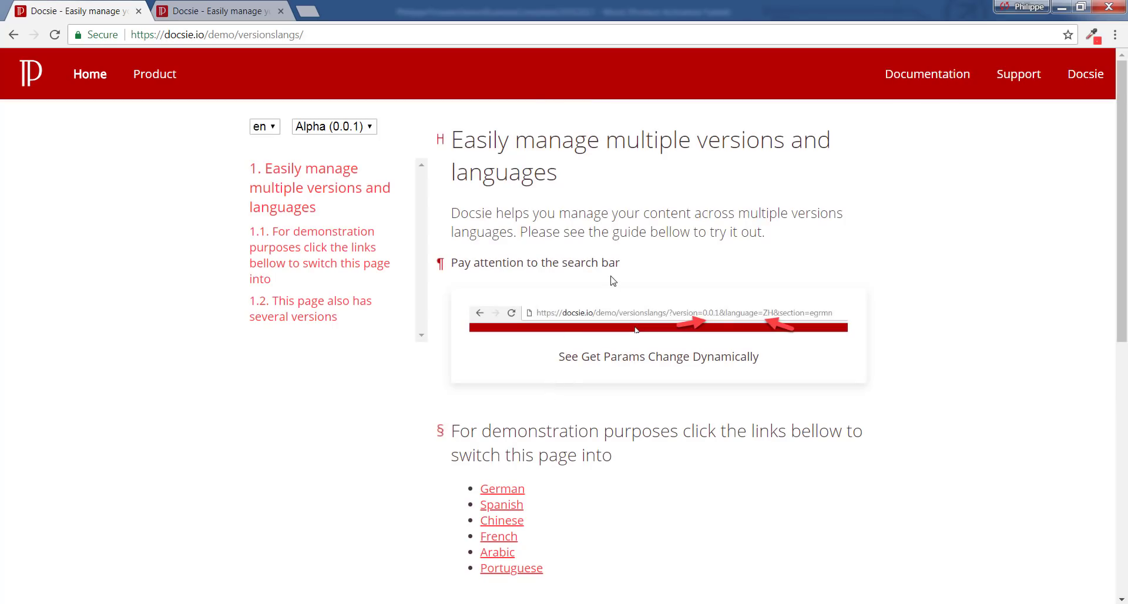
click(498, 508)
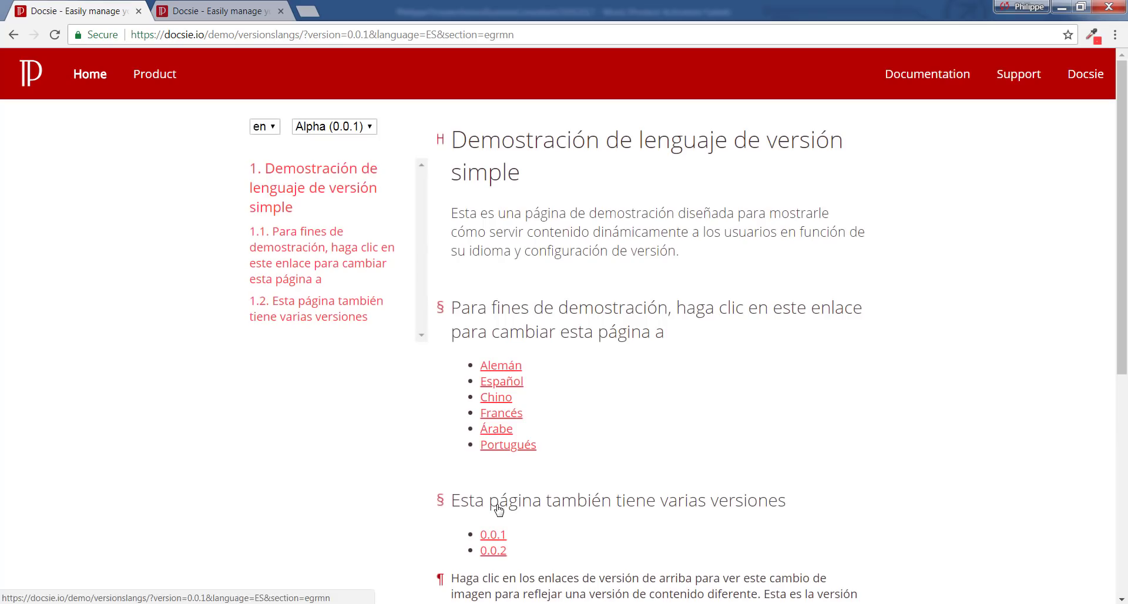
click(496, 431)
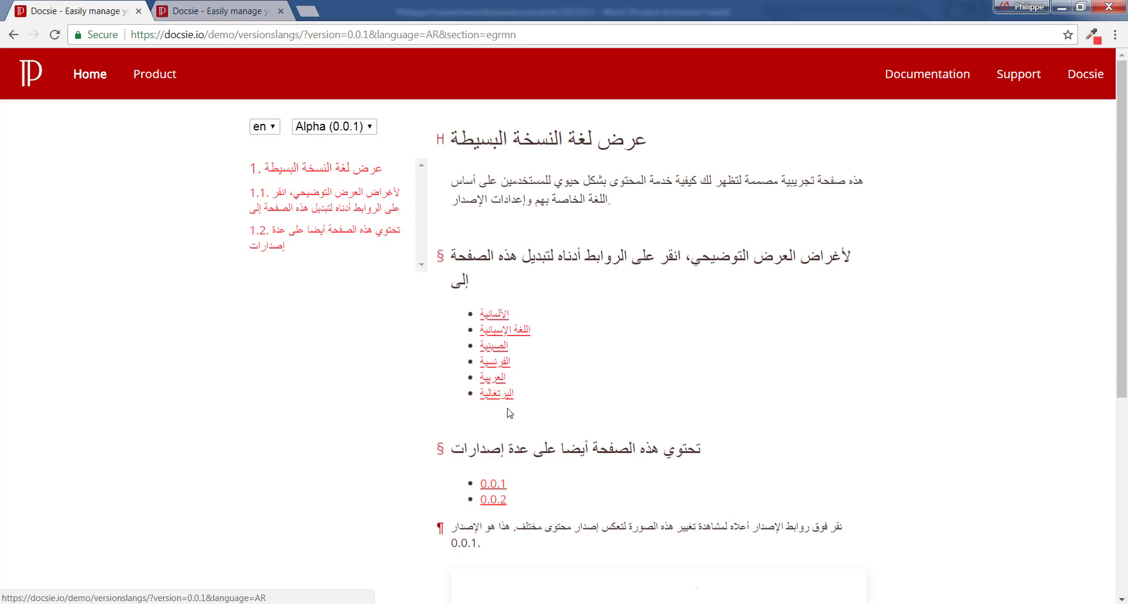
click(504, 395)
click(496, 417)
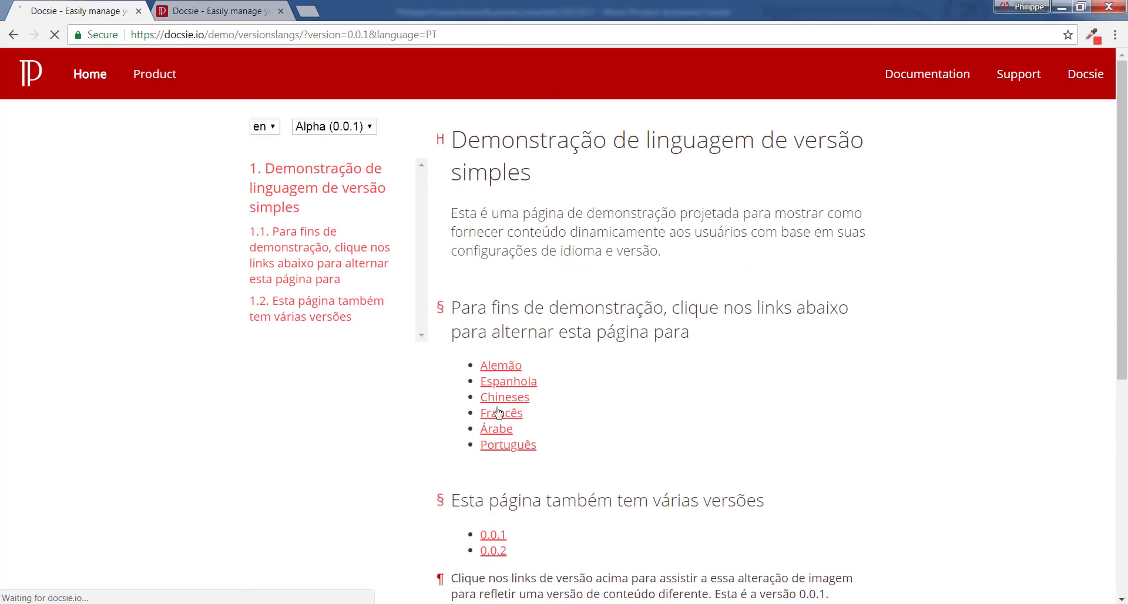
Switch the demo to Chinese, then German, then back to Portuguese at version 0.0.1.
click(507, 402)
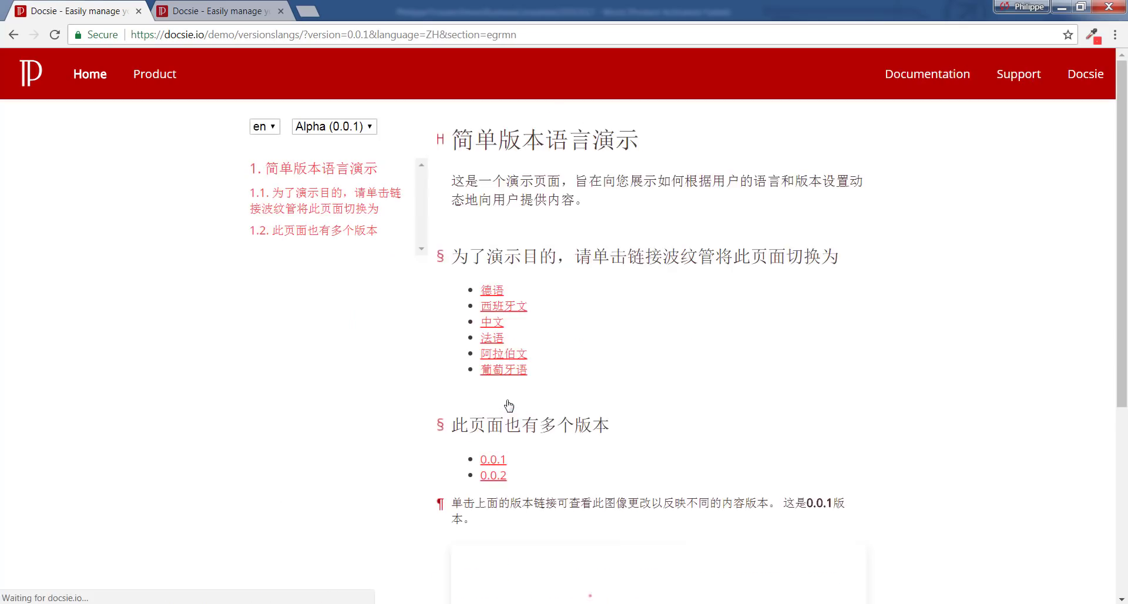
click(498, 296)
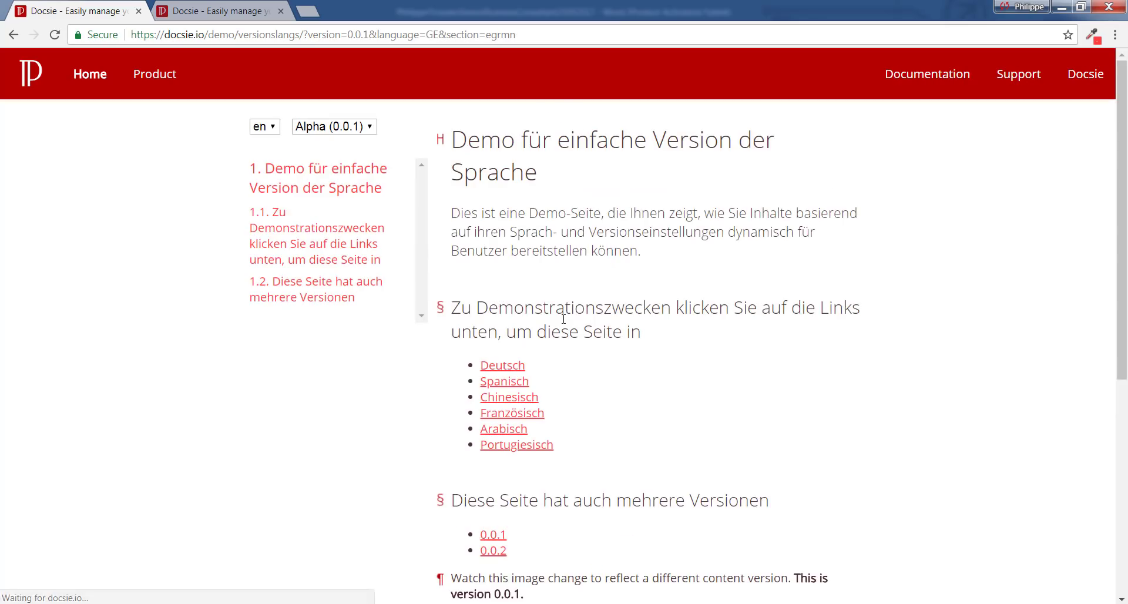
click(517, 446)
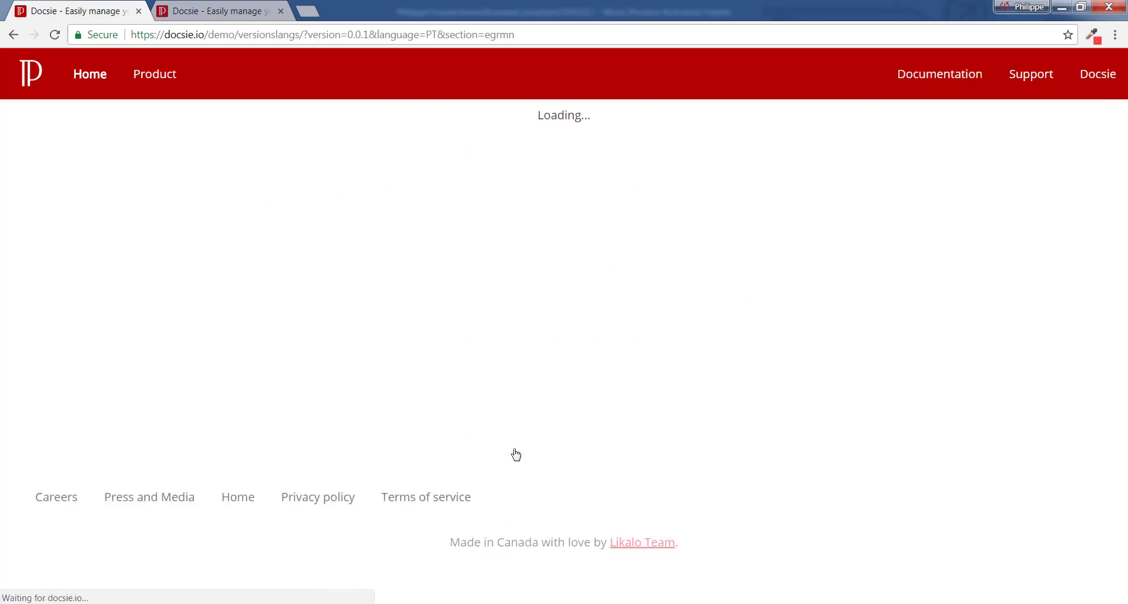
click(492, 534)
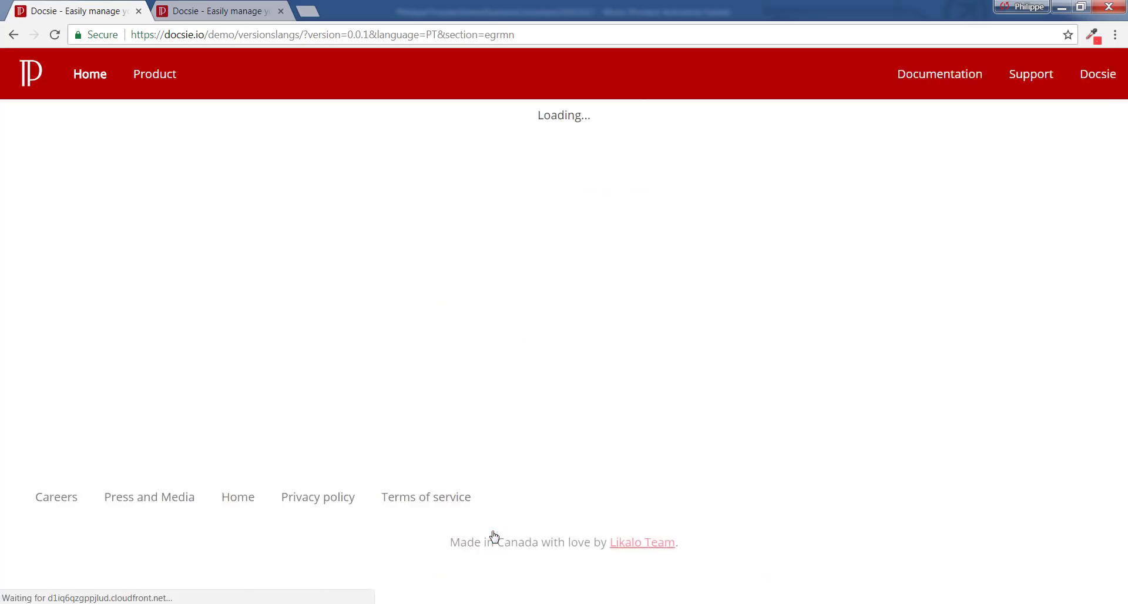
In the second tab, open the 'Version Language Test' book from the Docsie Site shelf.
click(205, 13)
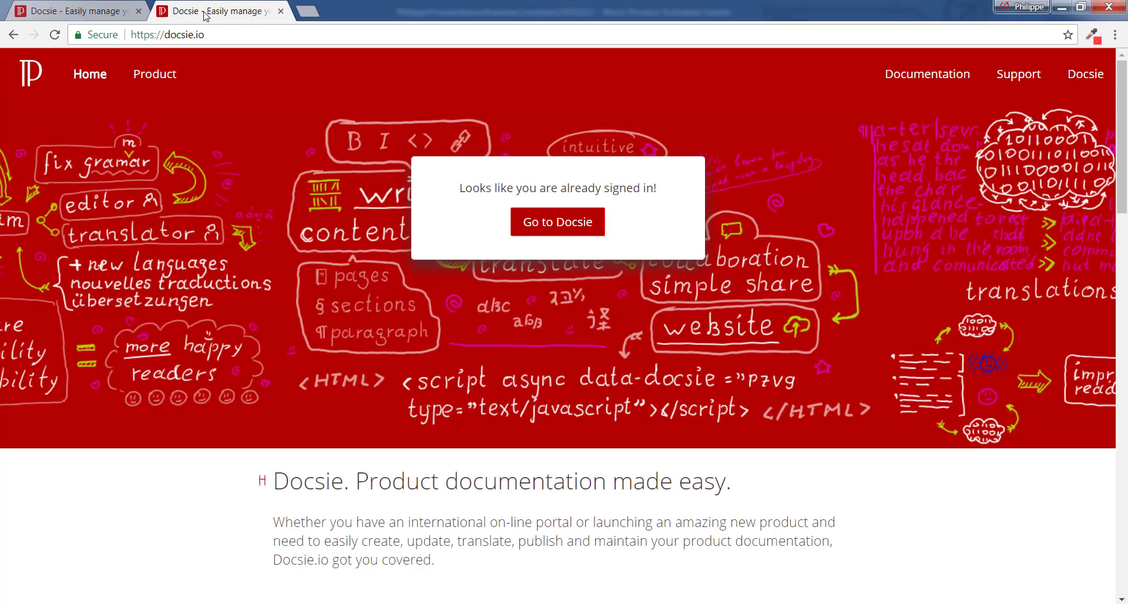
click(1073, 76)
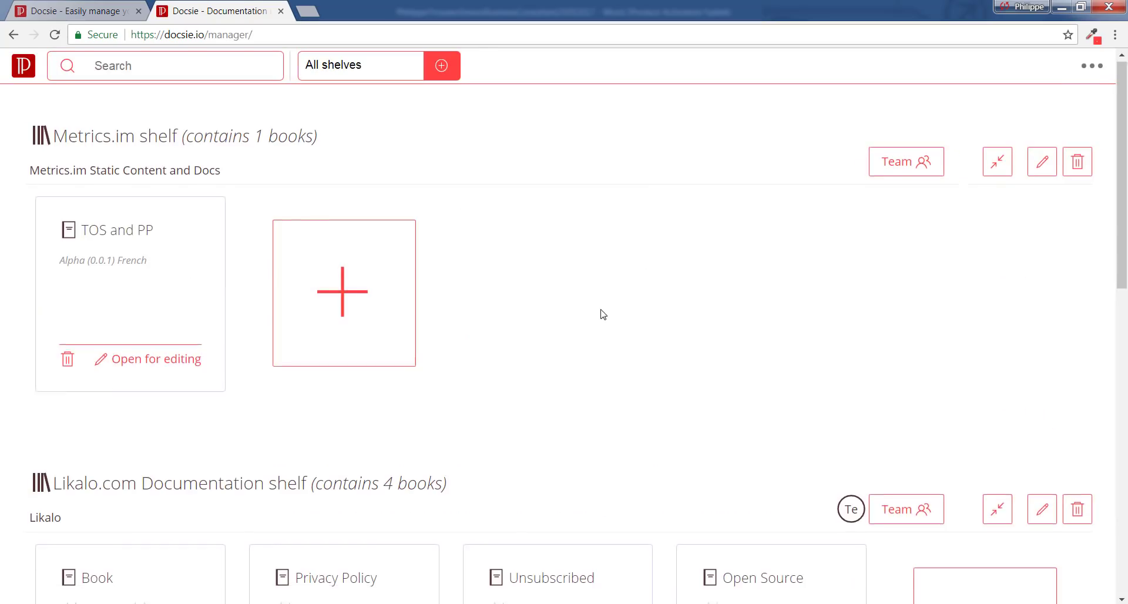
scroll(604, 315, down, 6)
scroll(608, 314, down, 3)
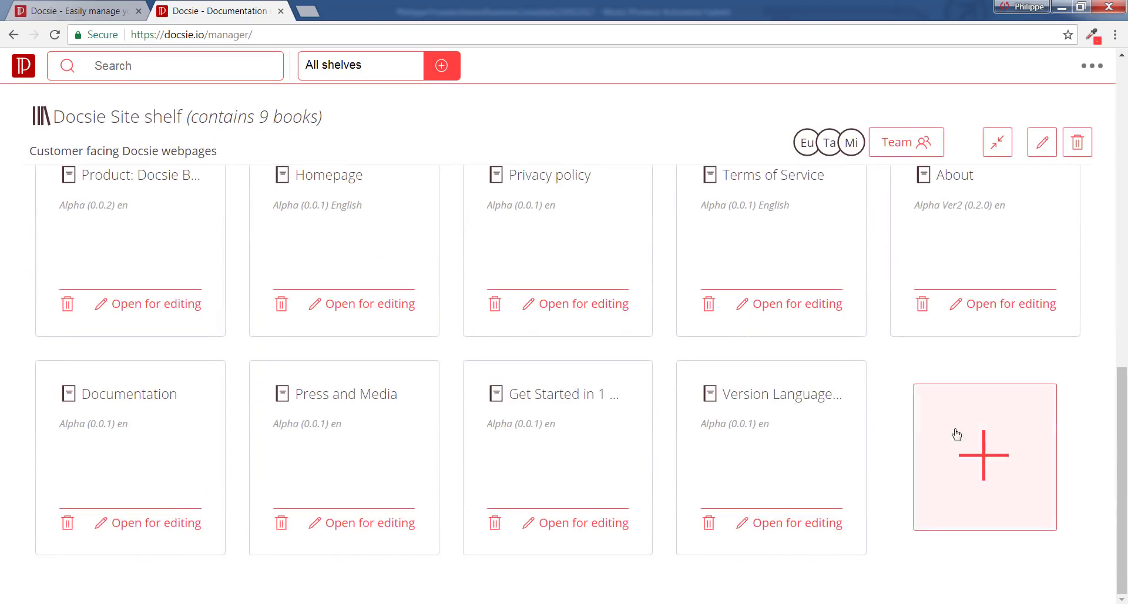
scroll(807, 400, up, 1)
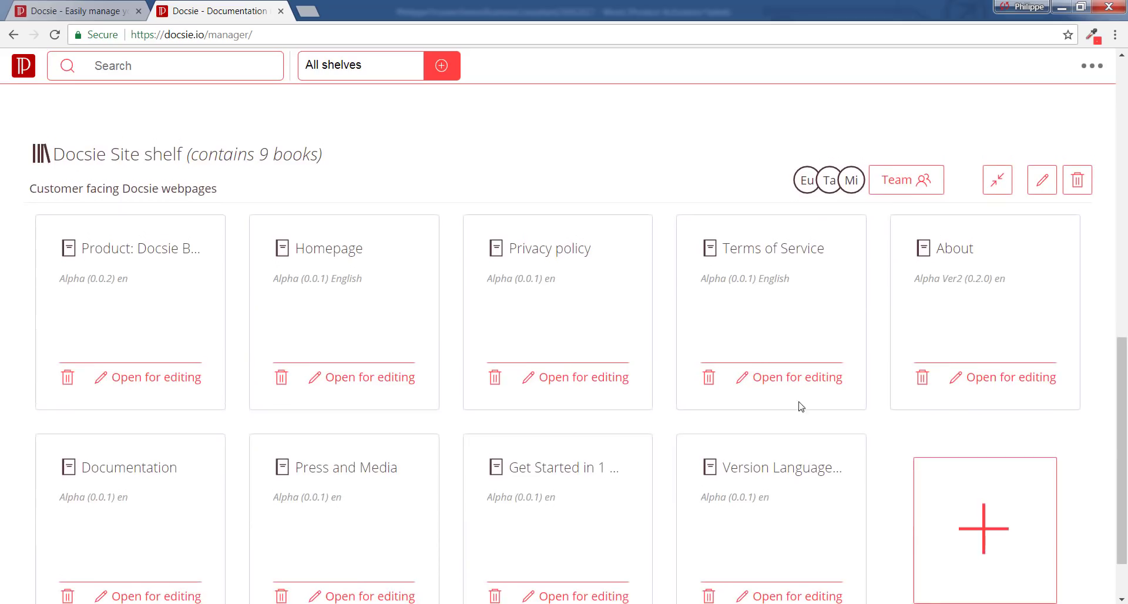
click(783, 531)
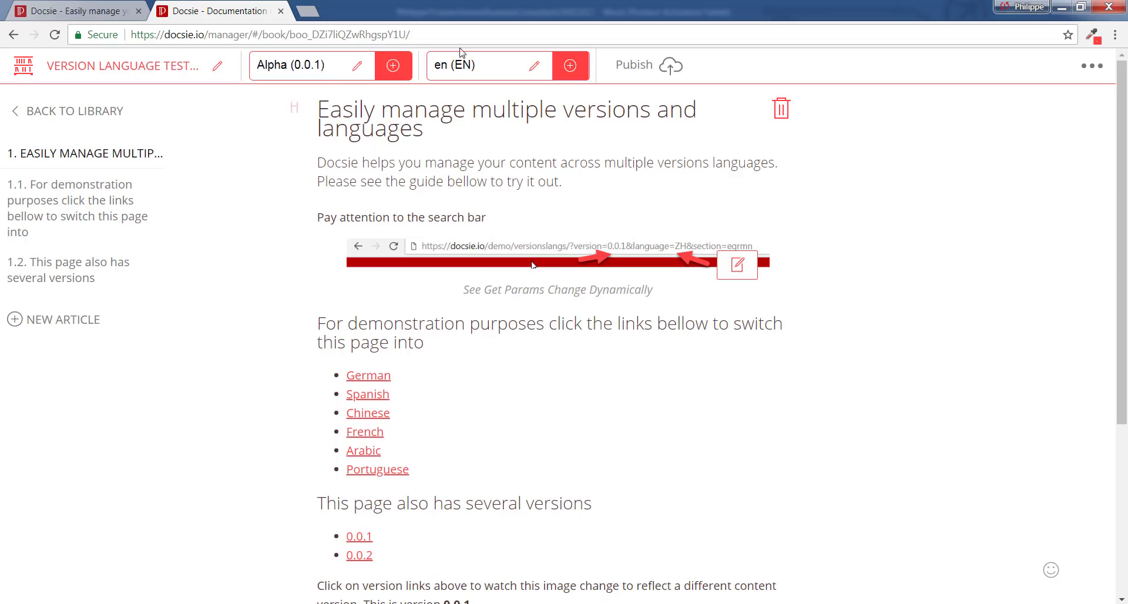
click(469, 68)
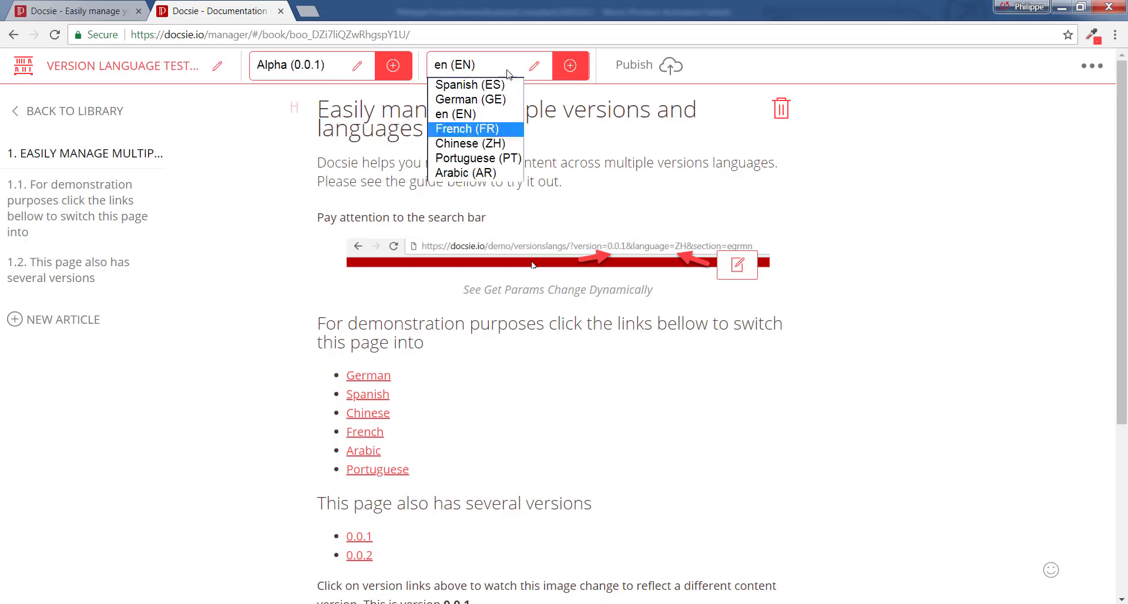
click(470, 85)
click(470, 65)
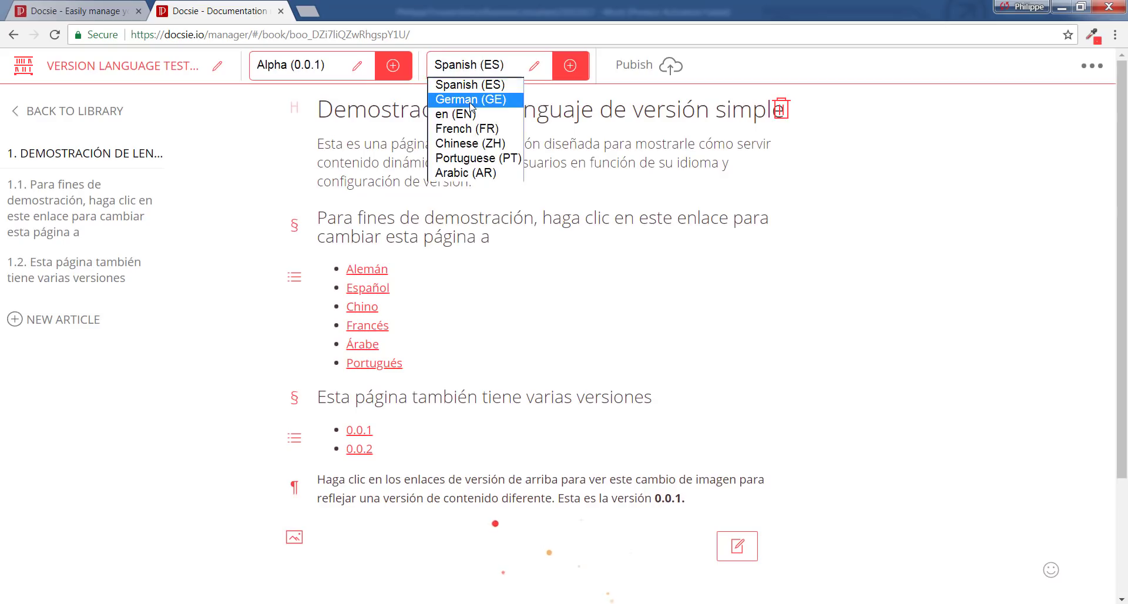
click(470, 99)
click(470, 66)
click(464, 114)
click(477, 68)
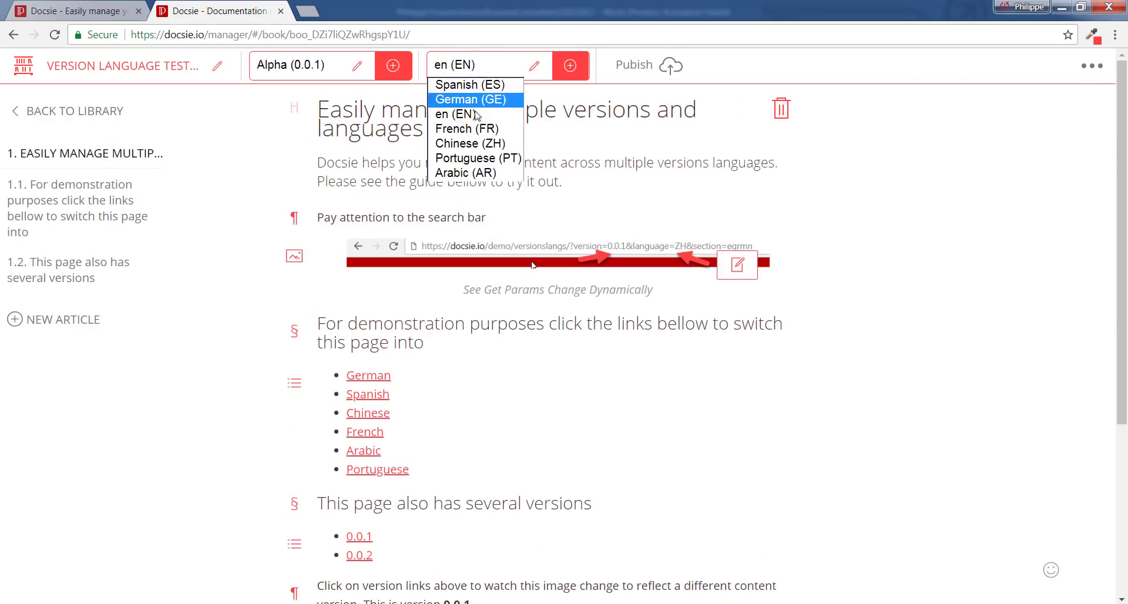
click(467, 129)
click(470, 66)
click(469, 143)
click(470, 65)
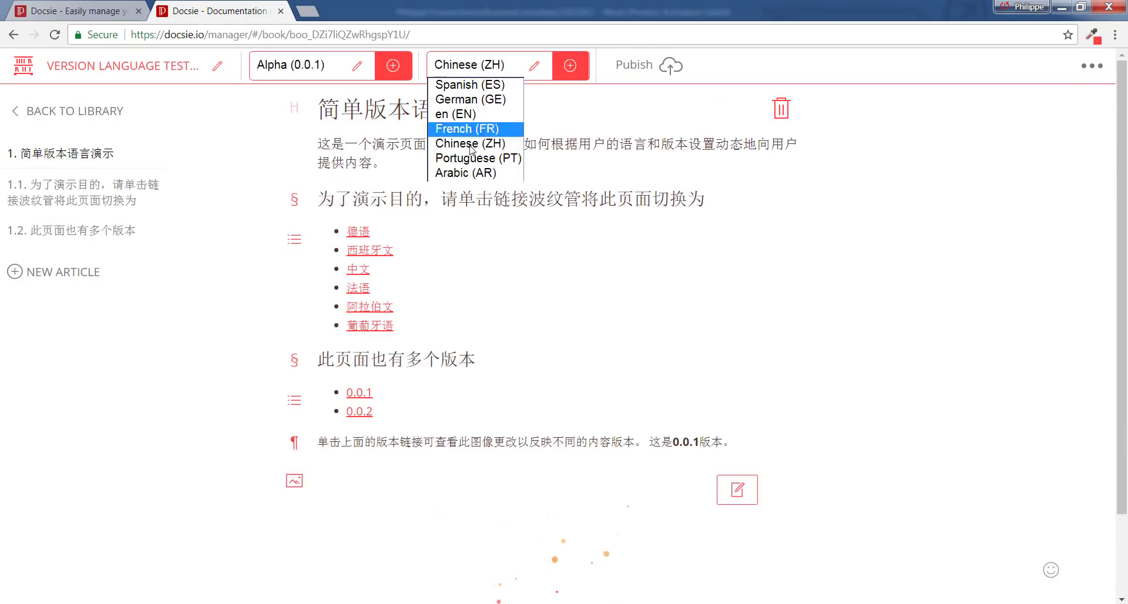
click(470, 158)
click(470, 66)
click(470, 173)
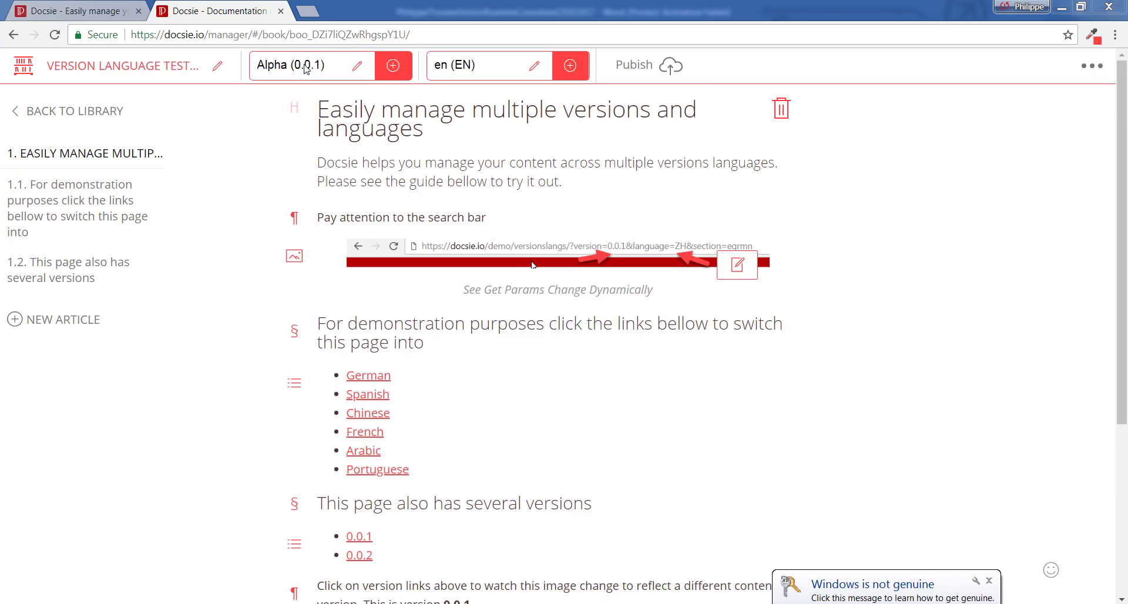
Add a new book version numbered 0.0.3 and named Zeta.
click(394, 67)
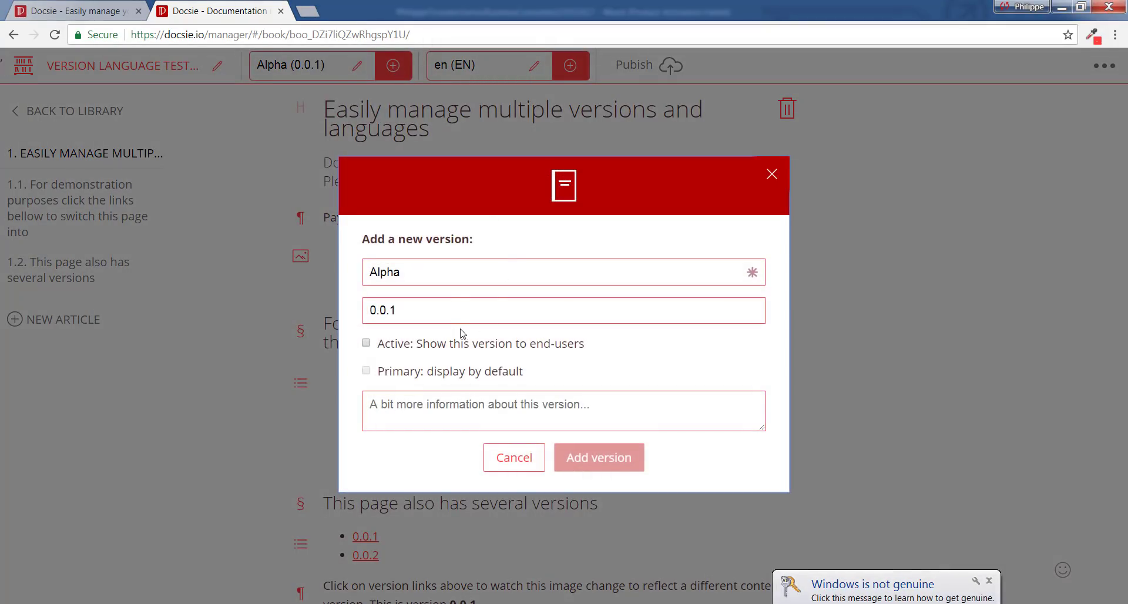
click(440, 306)
key(BackSpace)
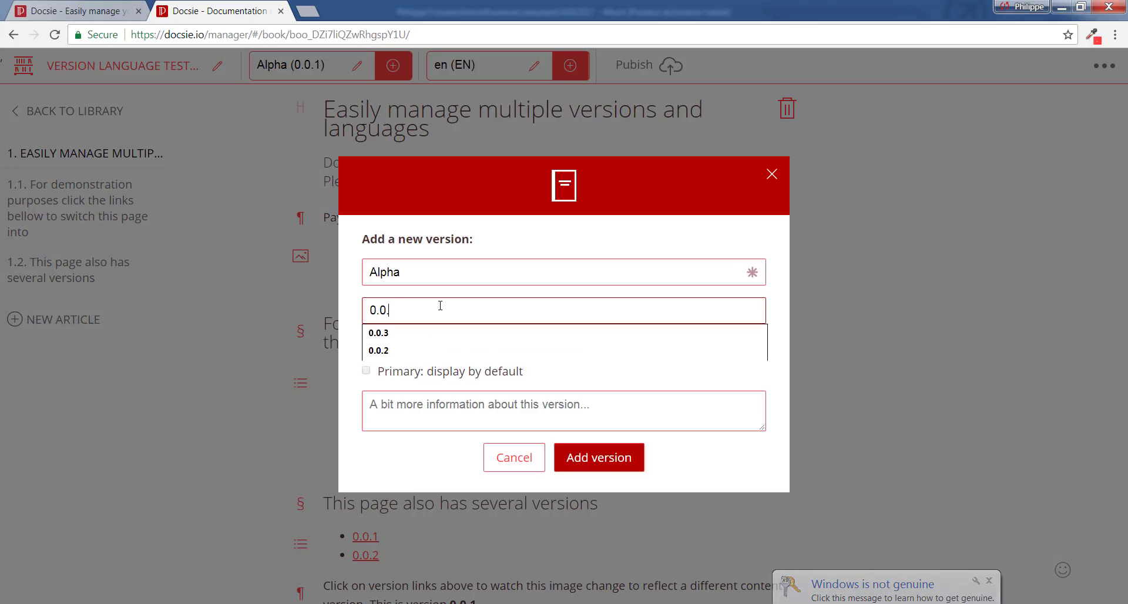
text(3)
click(467, 271)
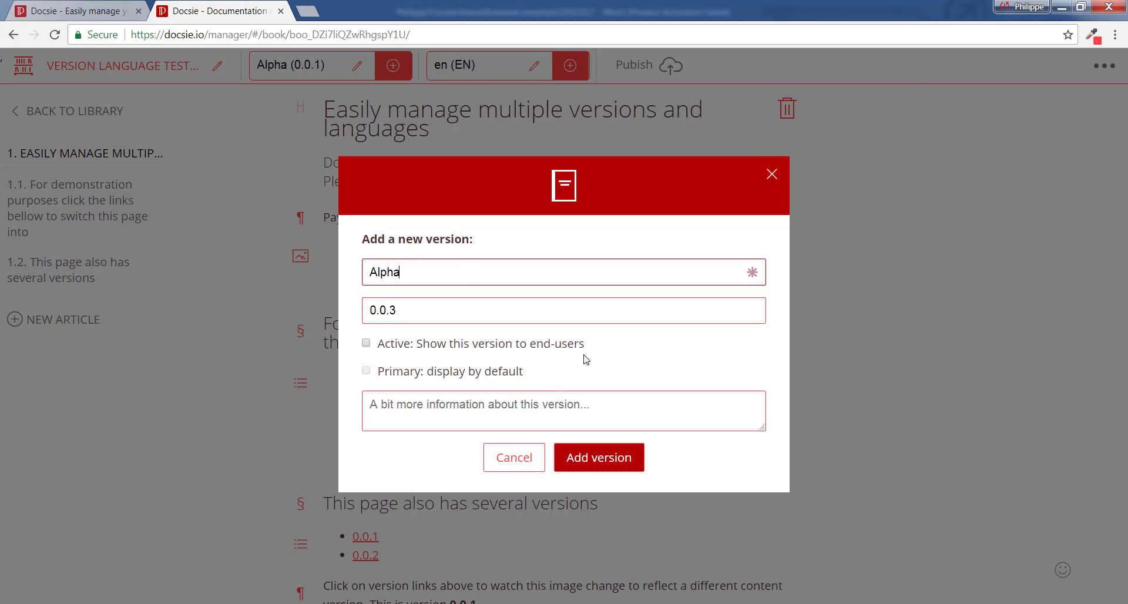
key(BackSpace)
key(BackSpace)
key(BackSpace)
key(BackSpace)
key(BackSpace)
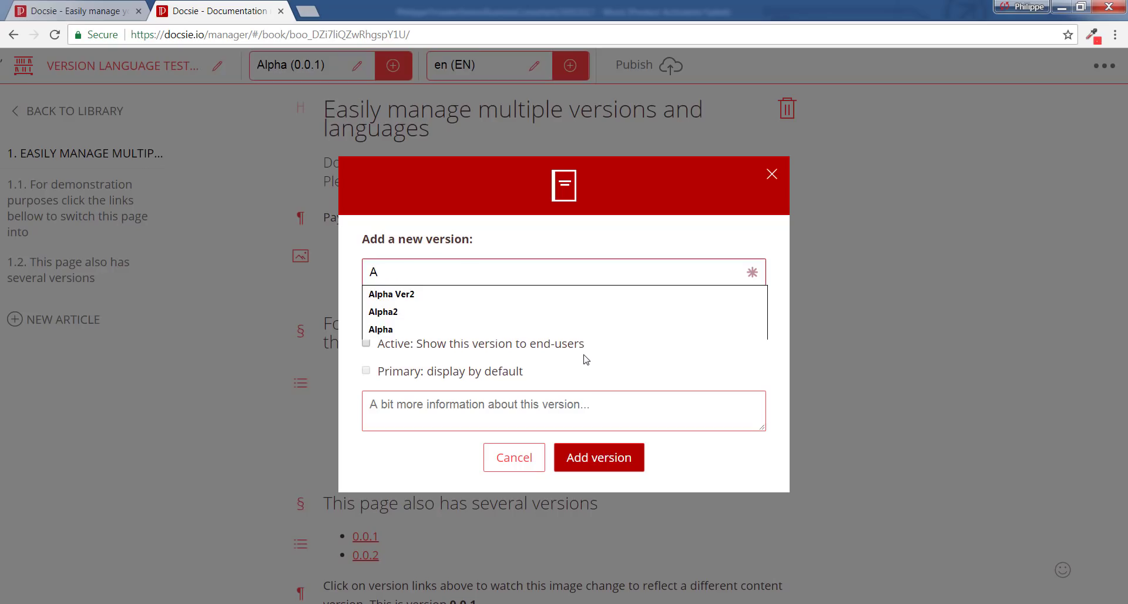
text(Zetz)
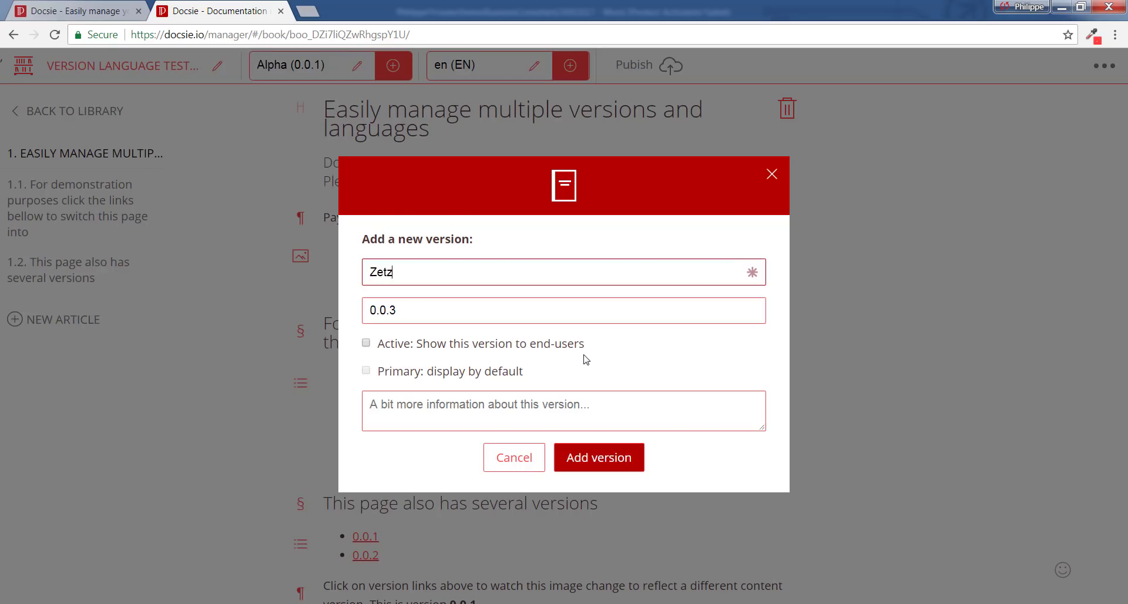
text(eta)
key(Return)
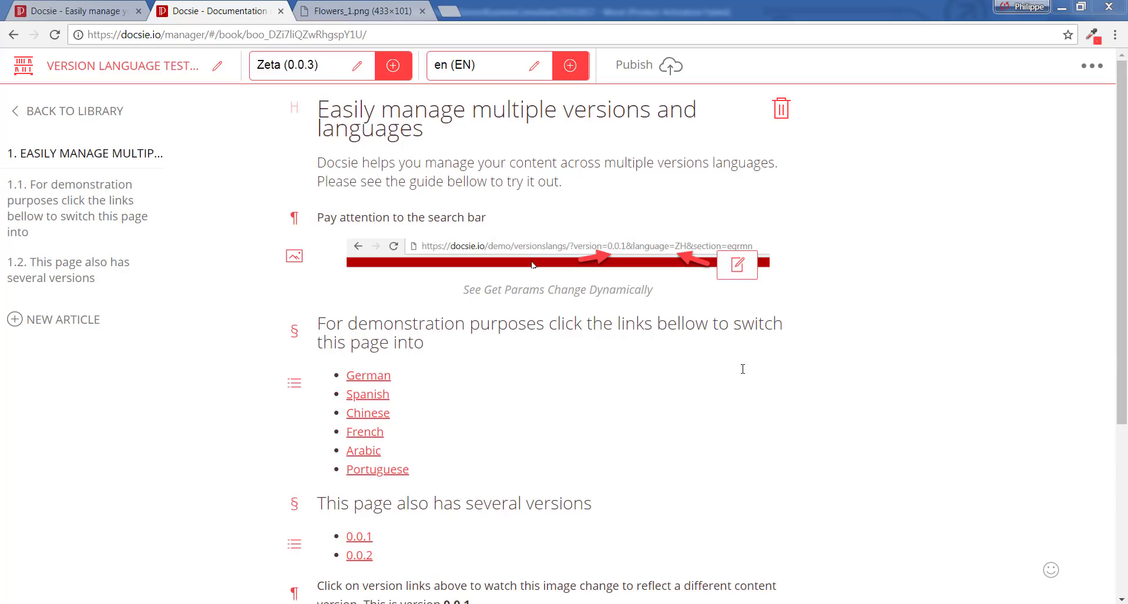
Insert an image block below the intro paragraph using the Flowers_1.png URL, captioned 'Adding image'.
click(382, 165)
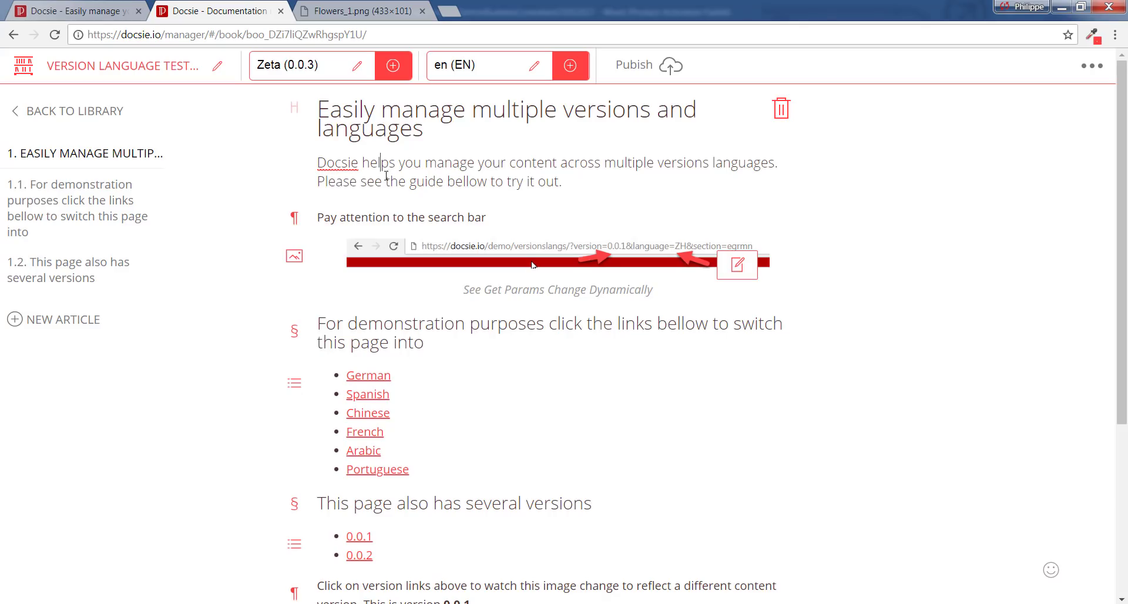
key(Return)
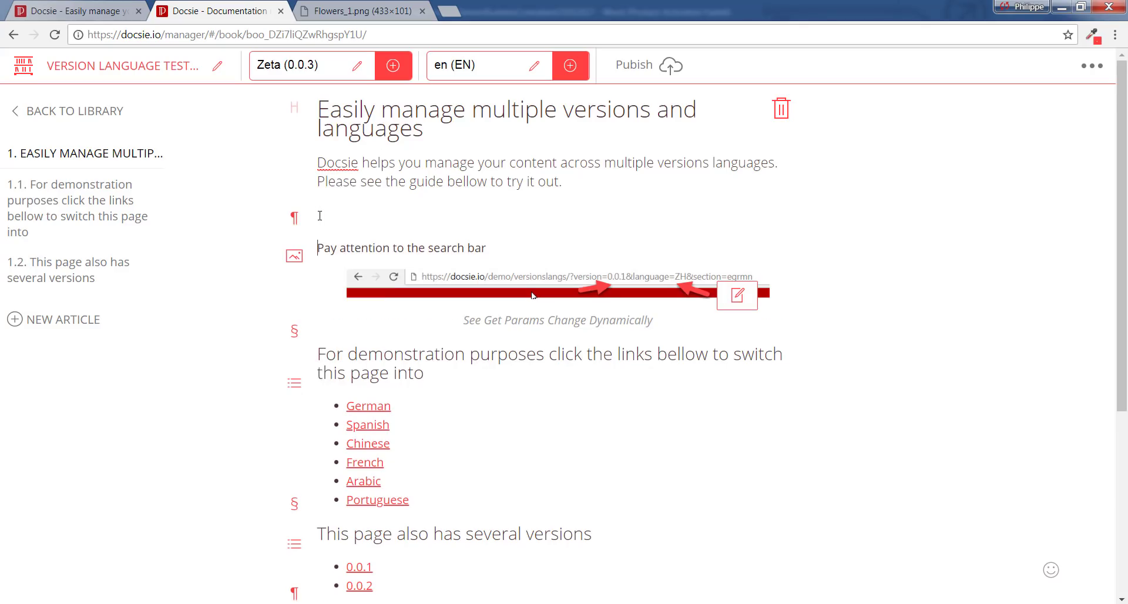
click(293, 218)
click(452, 227)
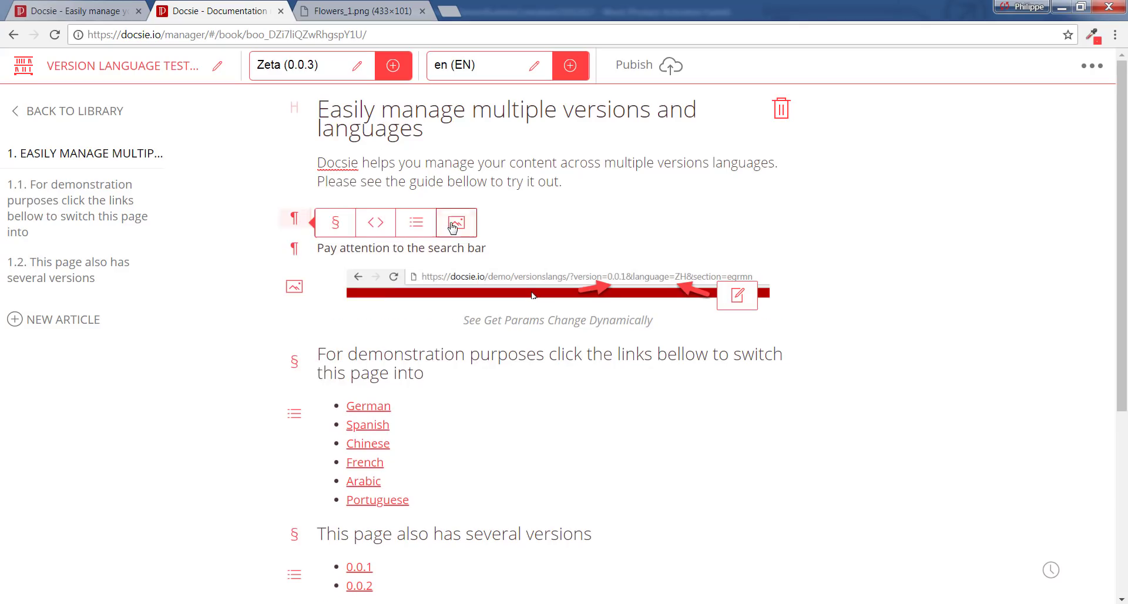
click(749, 248)
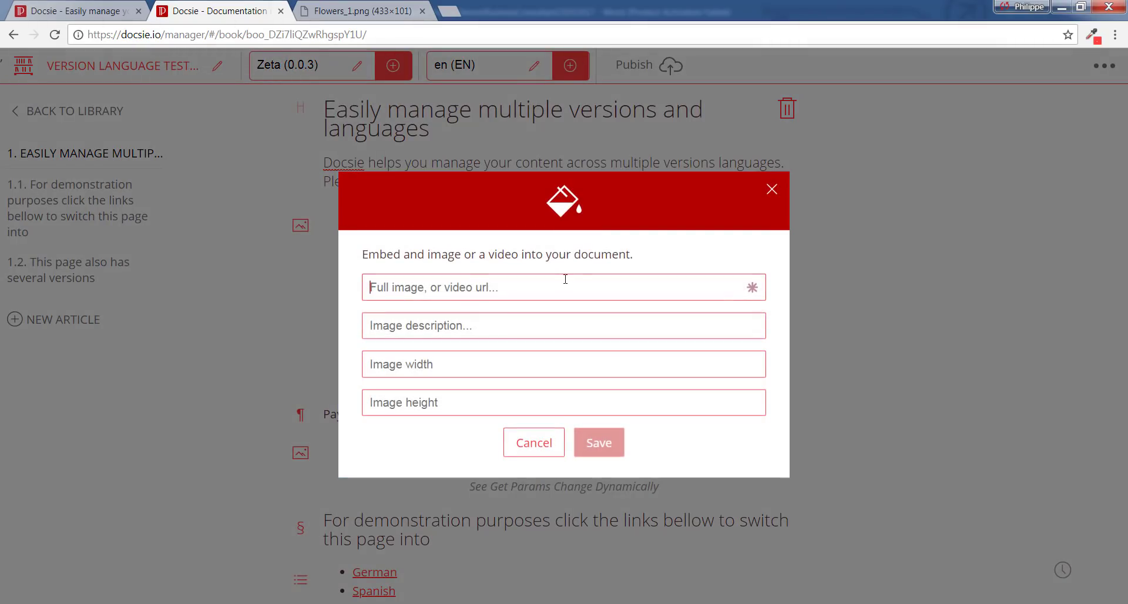
text(https://s3.amazonaws.com/docsie-media/Flowers_1.png)
click(454, 329)
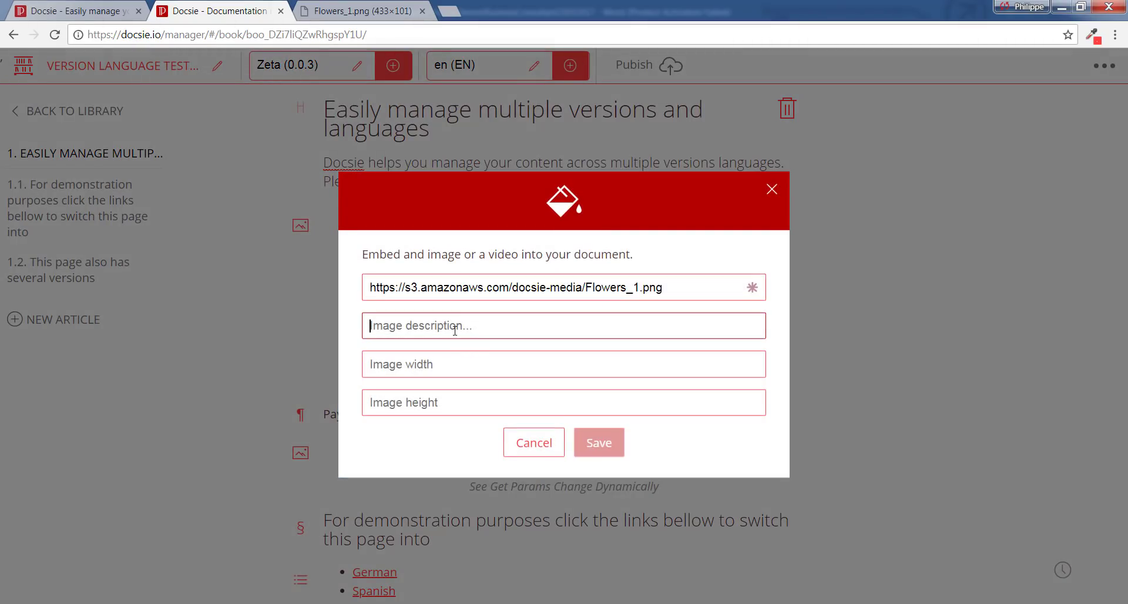
text(Add)
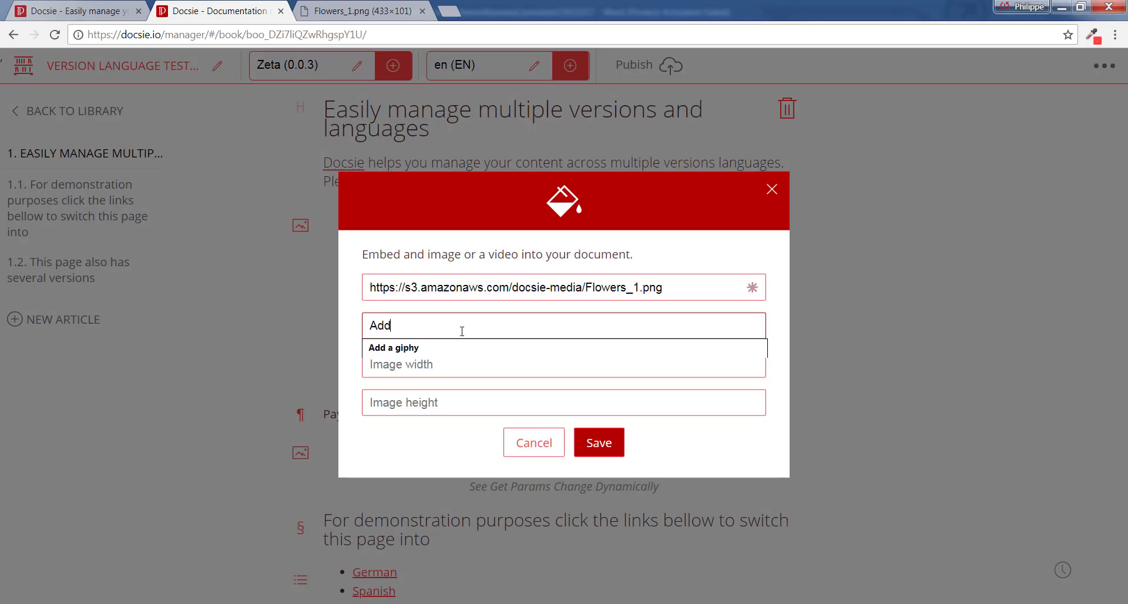
text(ing image)
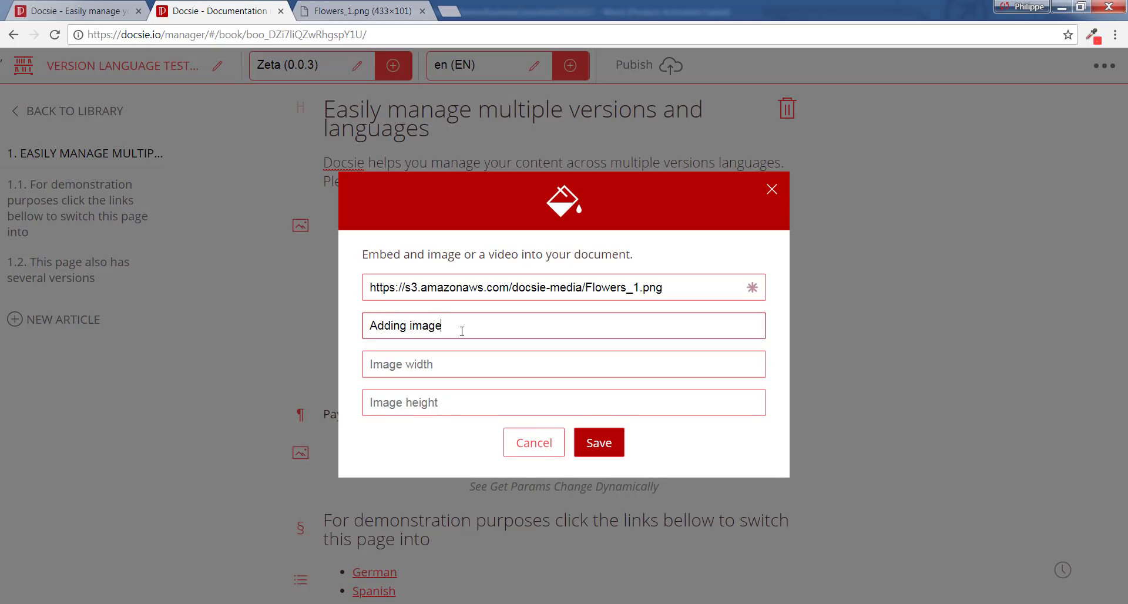
click(605, 442)
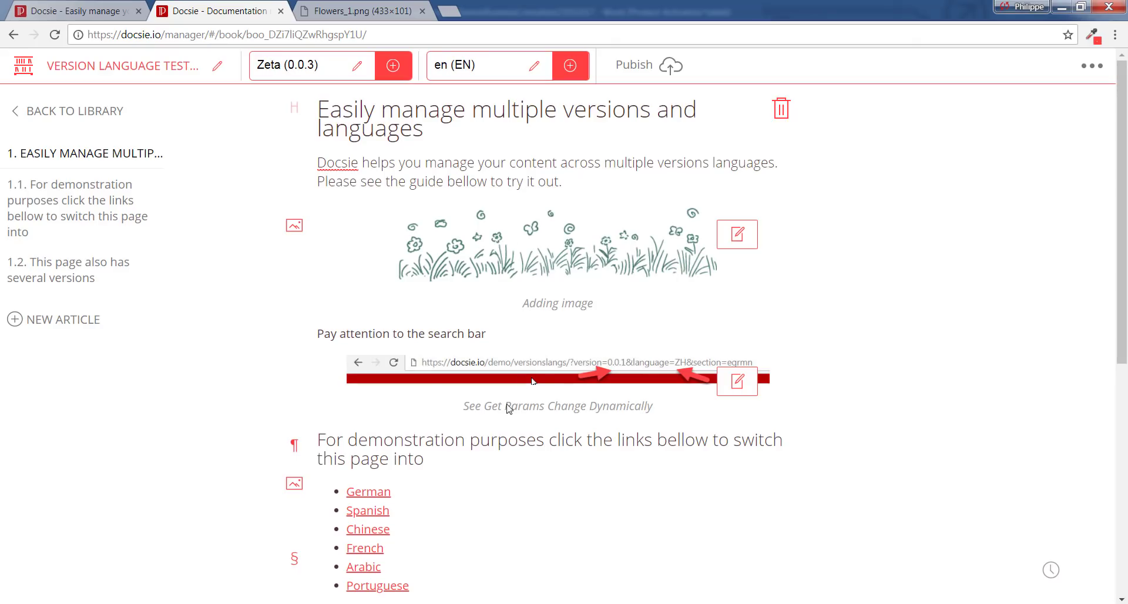
Append 'Change up some content here.' after 'Pay attention to the search bar.'.
click(488, 338)
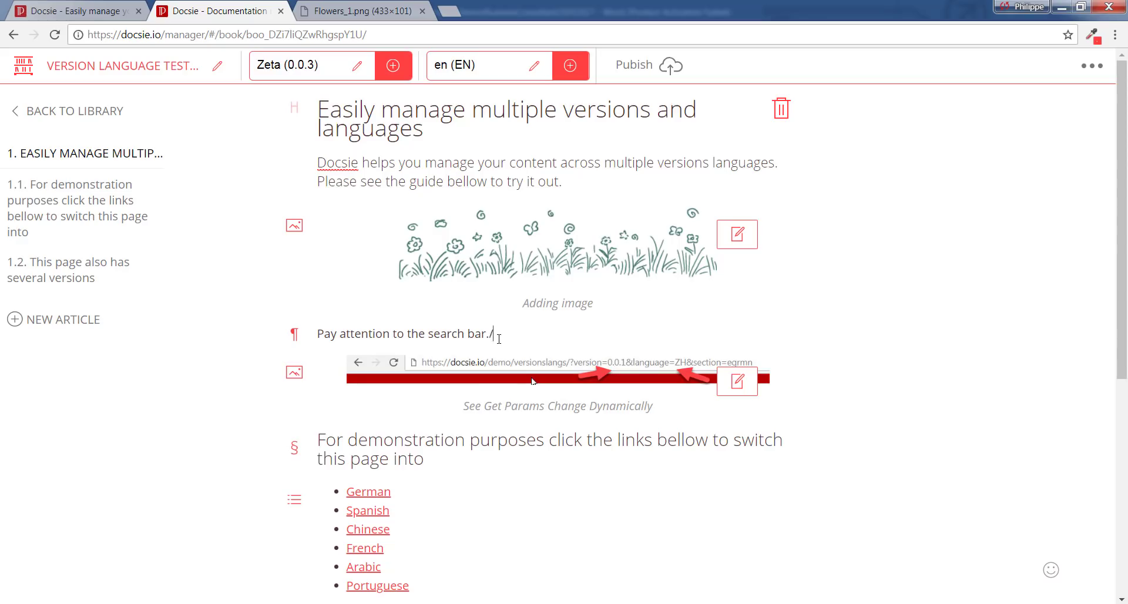
text(/)
key(BackSpace)
text(Change up some content.)
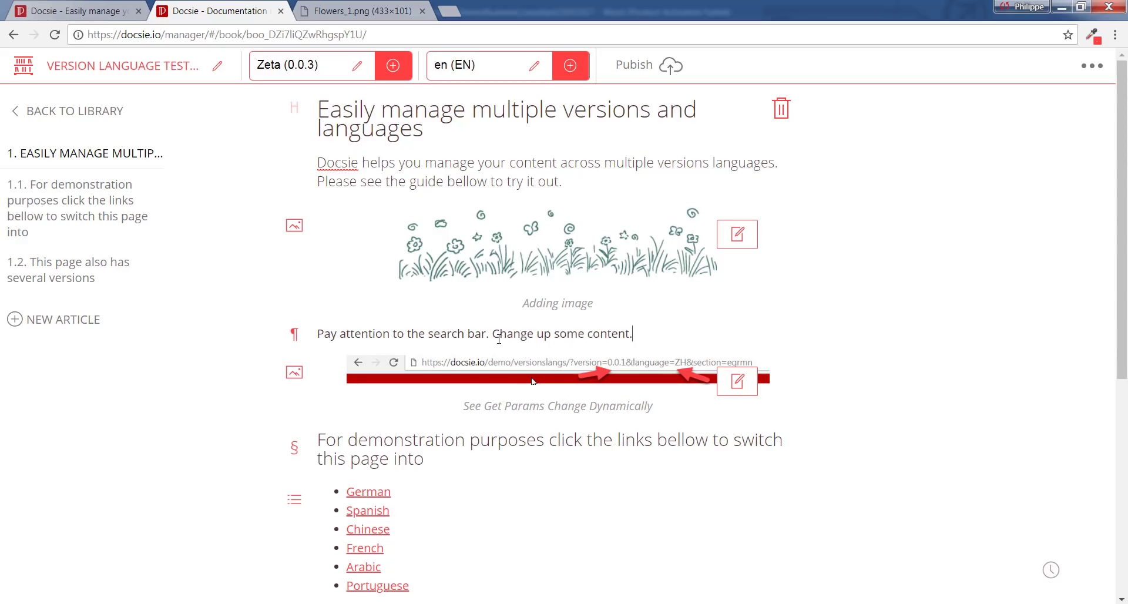
text(t here.)
key(BackSpace)
text(here.)
Reload the demo tab and change the URL language from PT to EN.
click(75, 12)
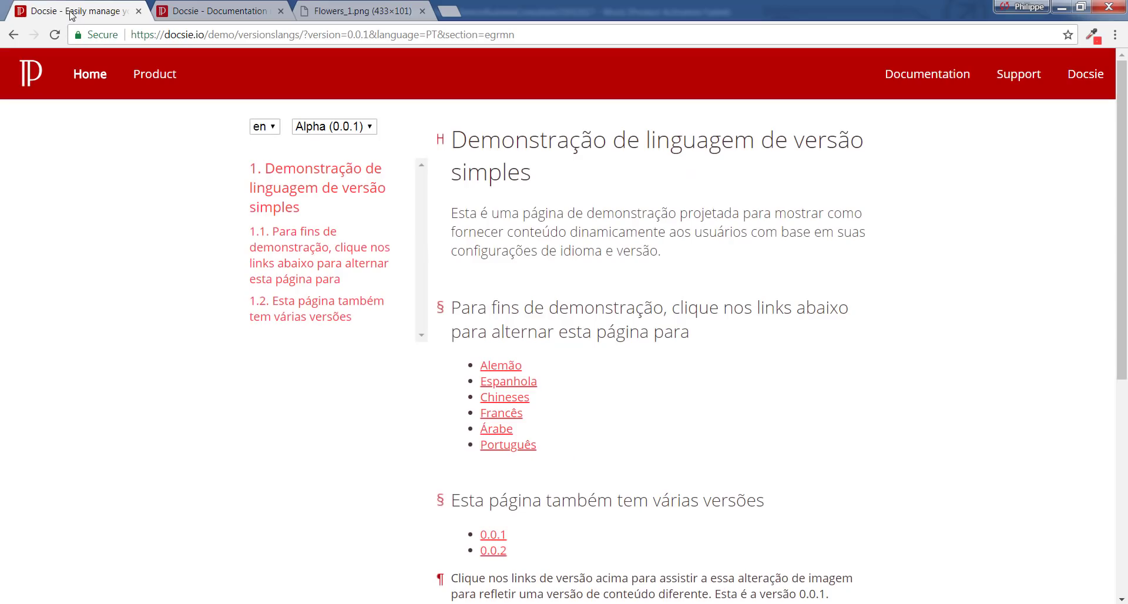
key(F5)
double_click(432, 34)
text(EN)
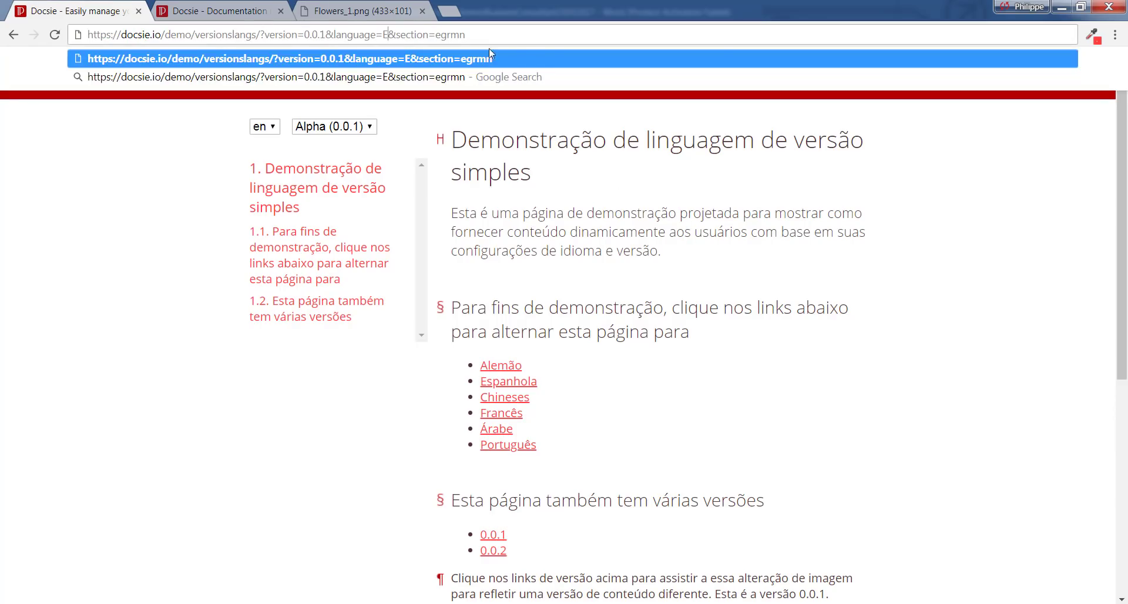
key(Return)
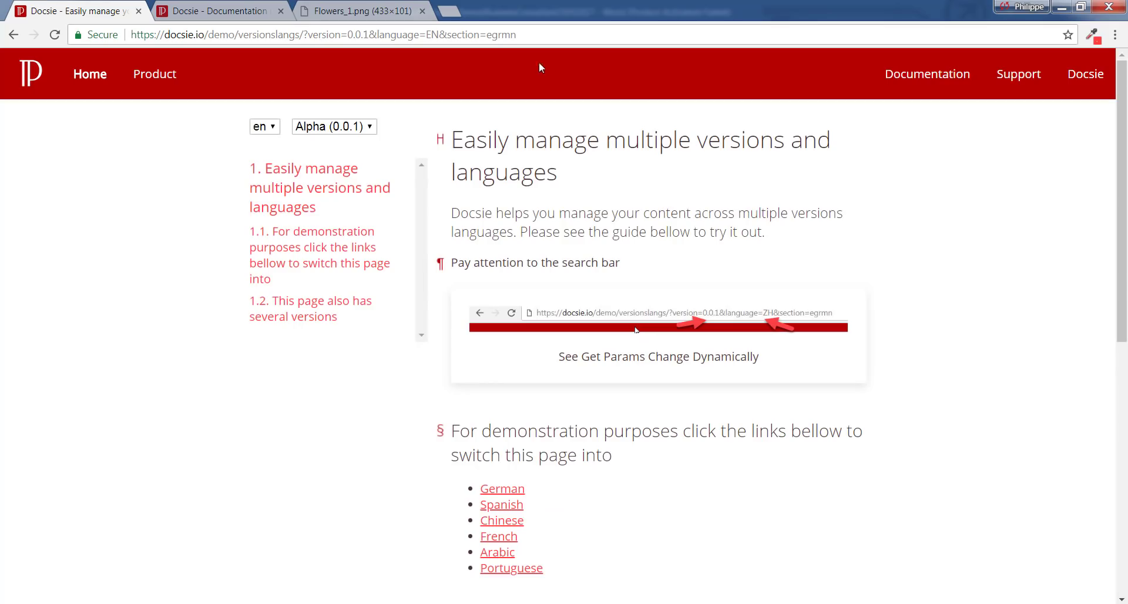
Change the demo URL version from 0.0.1 to 0.0.3 and load it.
click(359, 34)
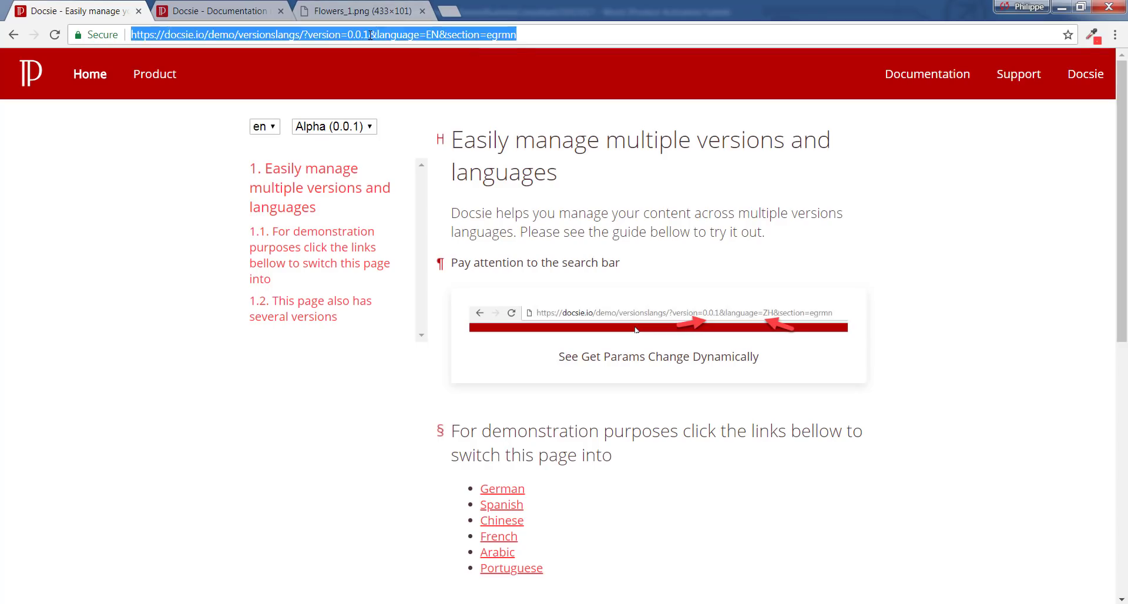
double_click(359, 34)
click(378, 35)
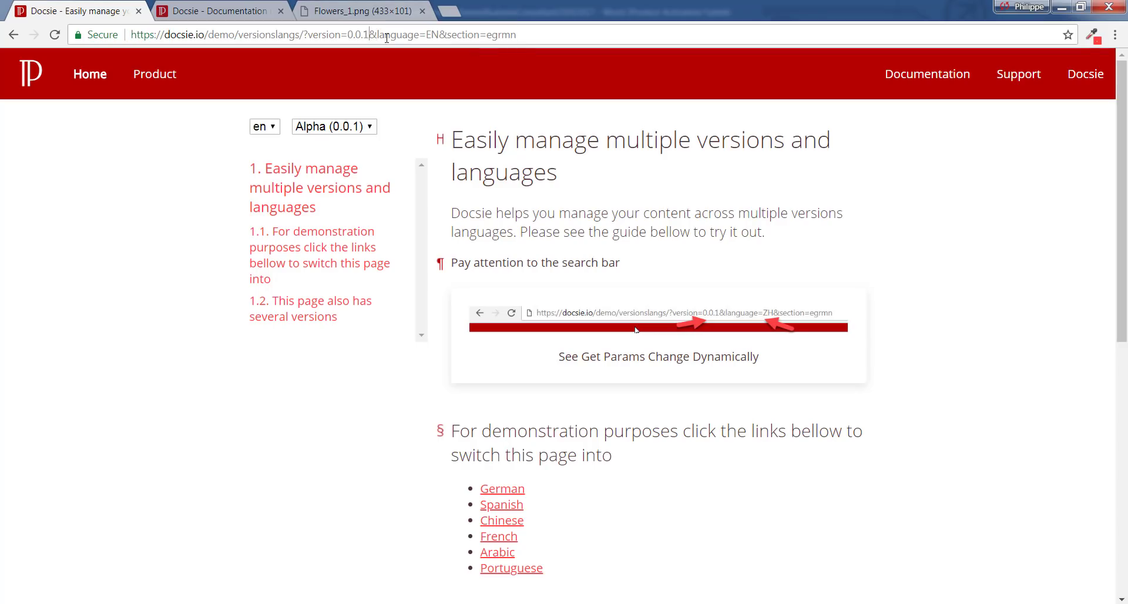
key(BackSpace)
text(3)
key(Return)
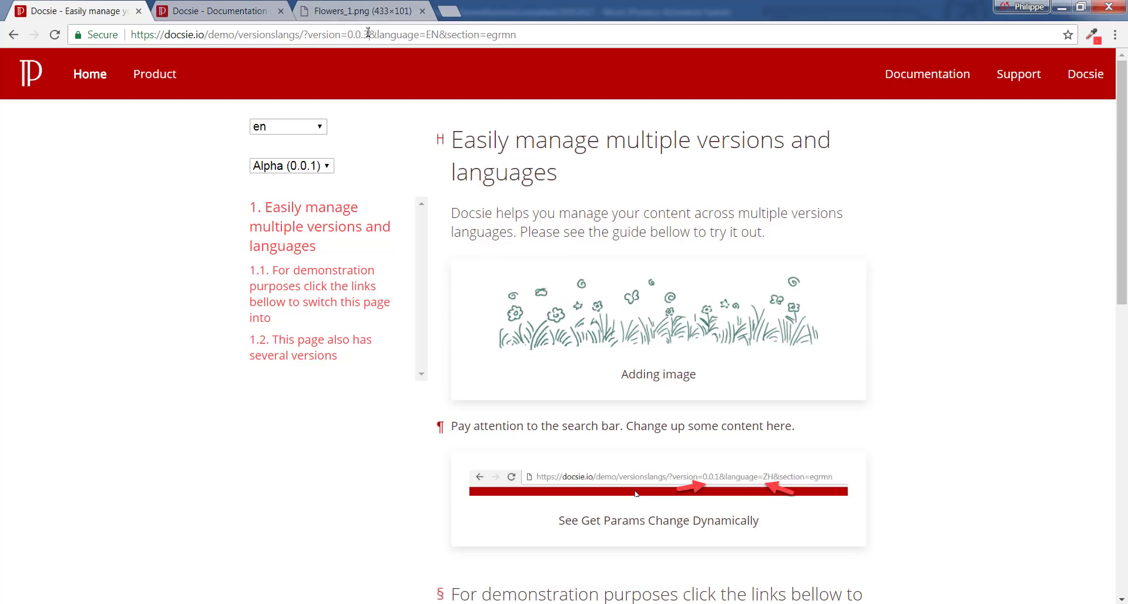
click(370, 35)
double_click(372, 35)
key(BackSpace)
text(2)
key(Return)
click(370, 34)
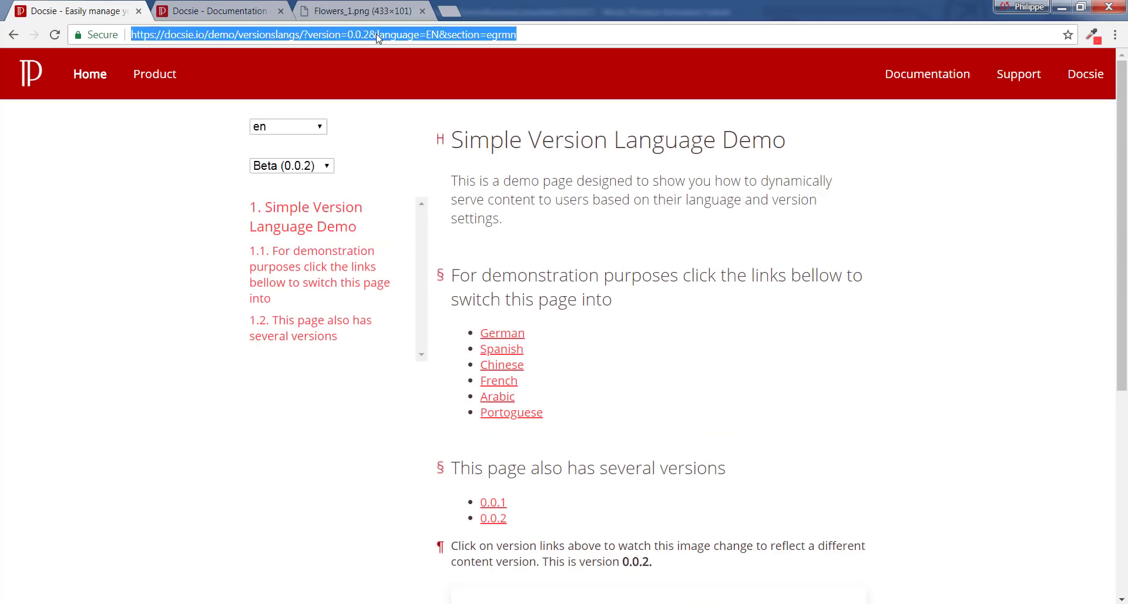
double_click(372, 35)
scroll(618, 329, down, 5)
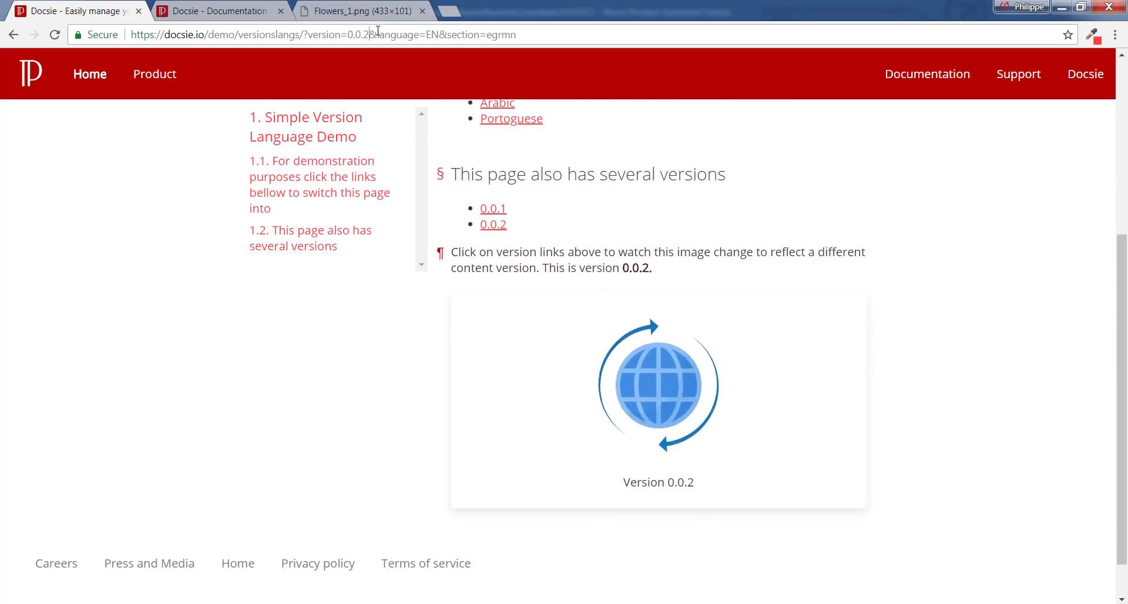
key(Left)
key(BackSpace)
text(1)
key(Return)
scroll(534, 373, down, 6)
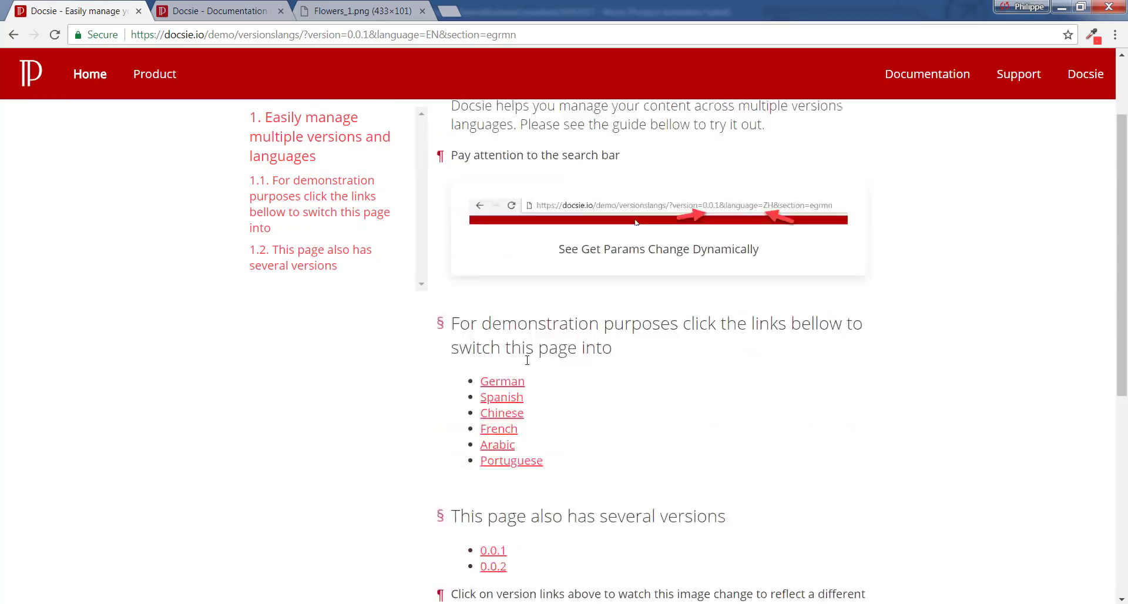
scroll(536, 373, up, 4)
scroll(536, 374, up, 2)
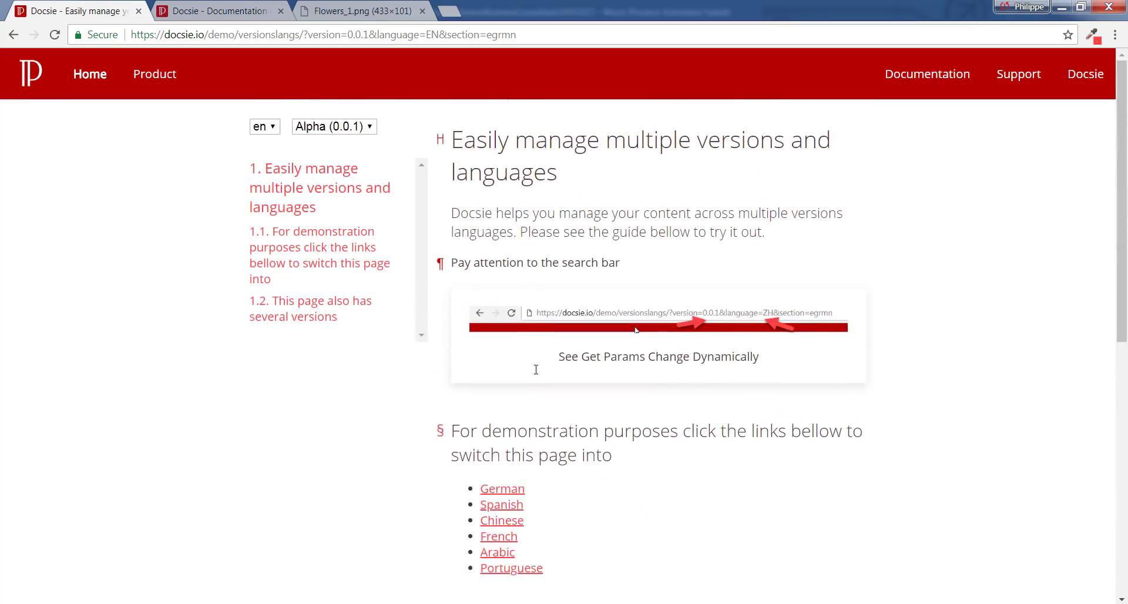
double_click(370, 35)
key(Left)
key(Delete)
text(3)
key(Return)
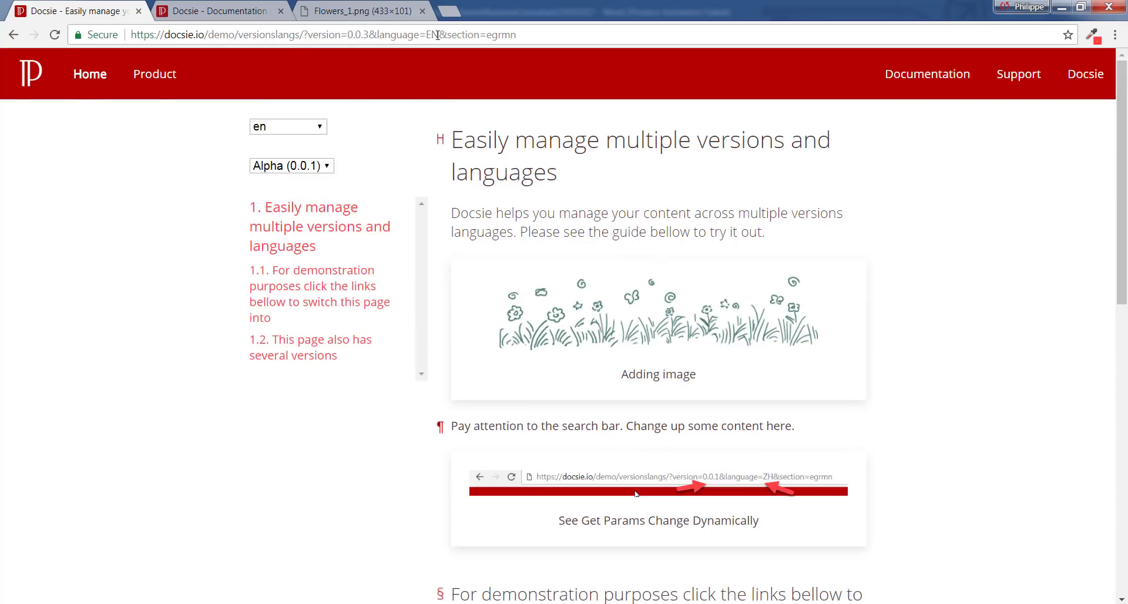
Preview the demo in Chinese (ZH), then Arabic (AR), by editing the URL language code.
click(443, 35)
key(BackSpace)
key(BackSpace)
text(ZH)
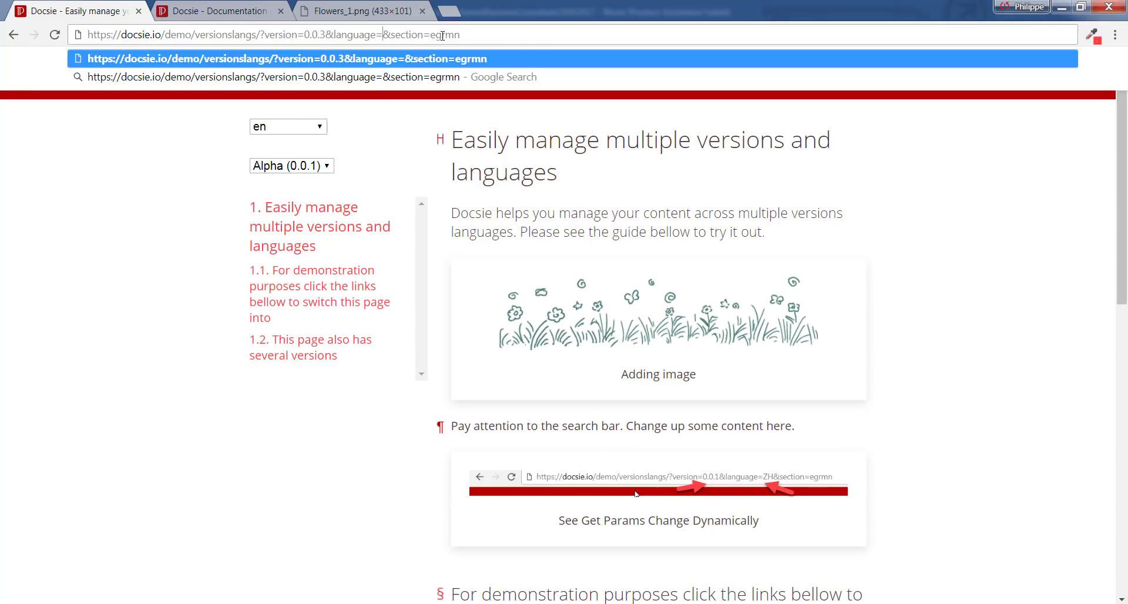
key(Return)
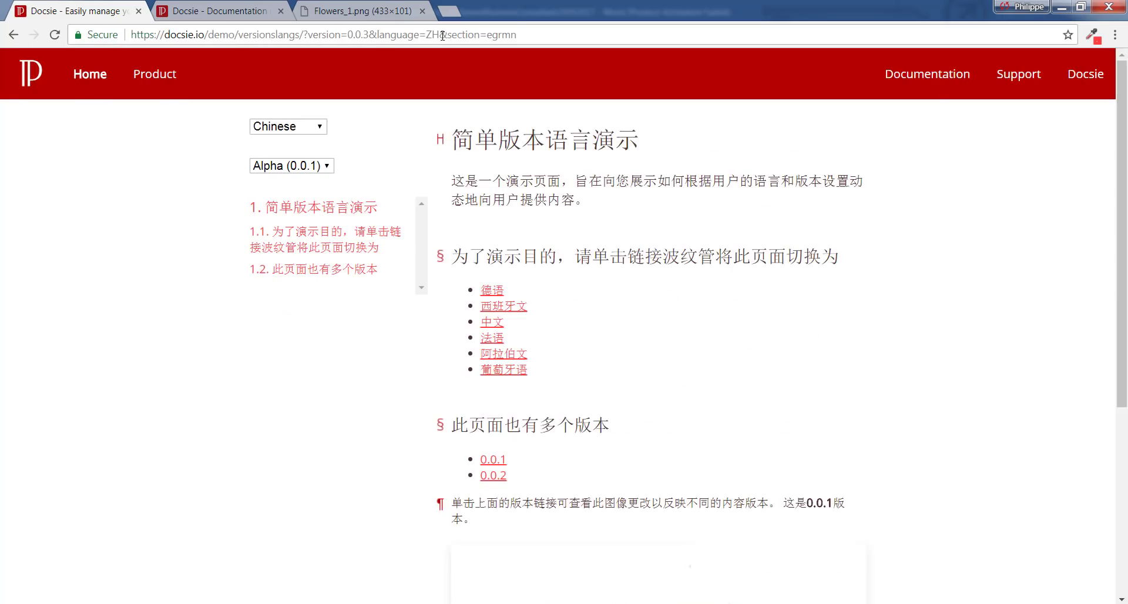
click(442, 35)
click(439, 35)
key(BackSpace)
key(BackSpace)
text(AR)
key(Return)
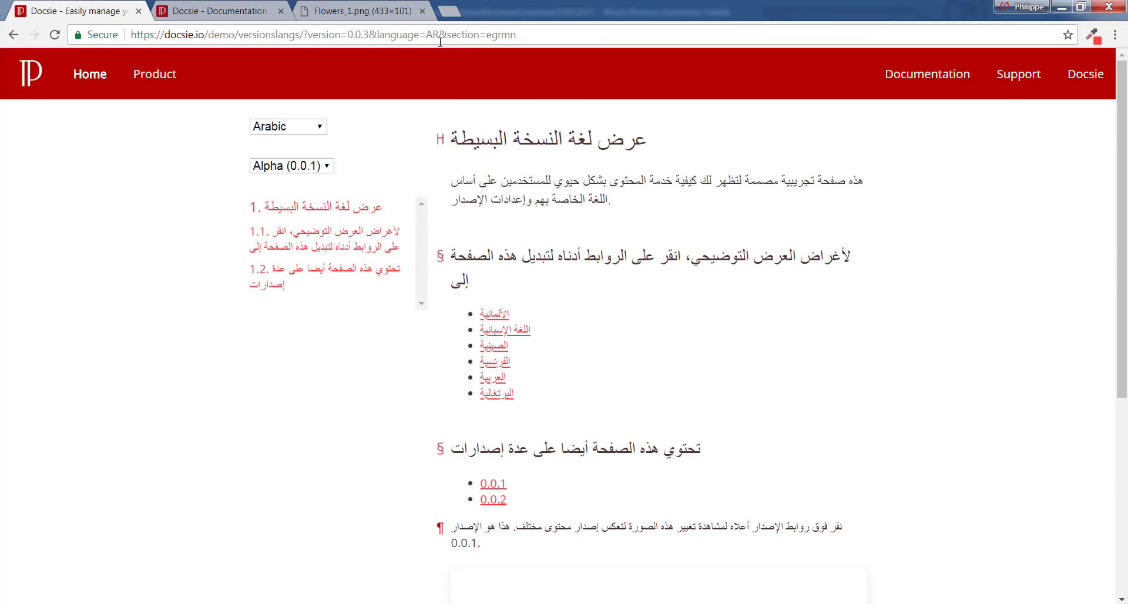
Clear the language code from the URL, landing on the docsie.io home page.
click(440, 36)
click(440, 35)
key(BackSpace)
key(BackSpace)
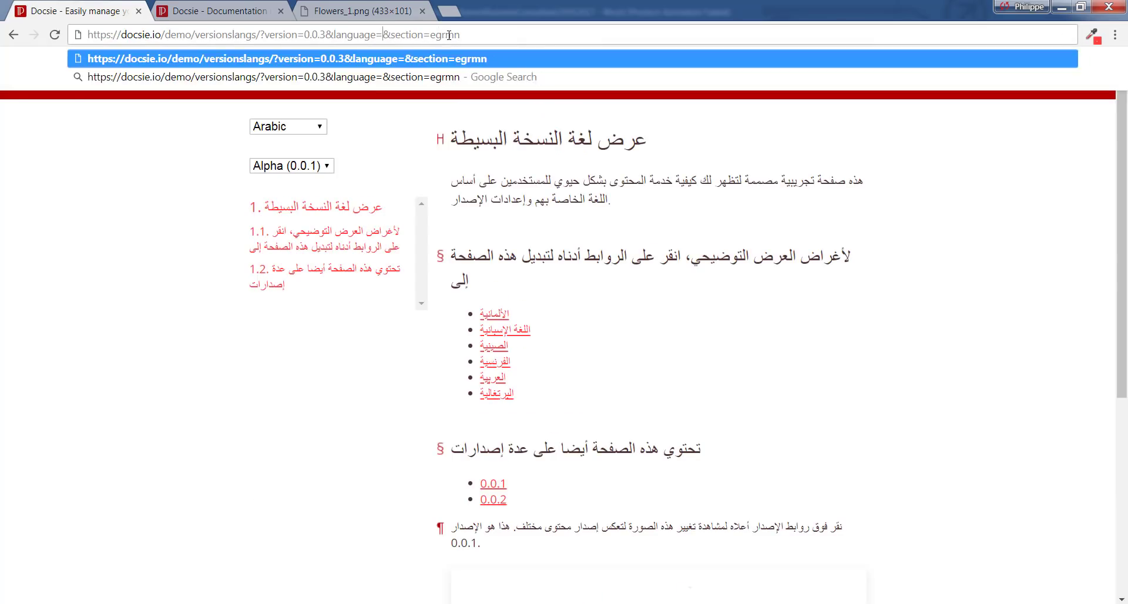
key(Return)
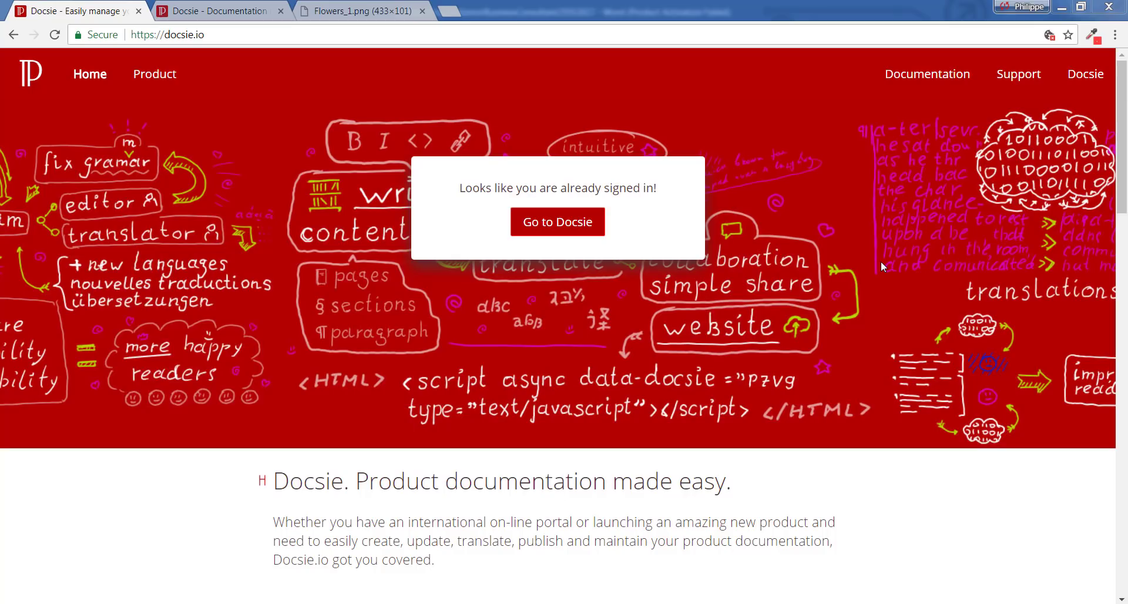
click(1011, 75)
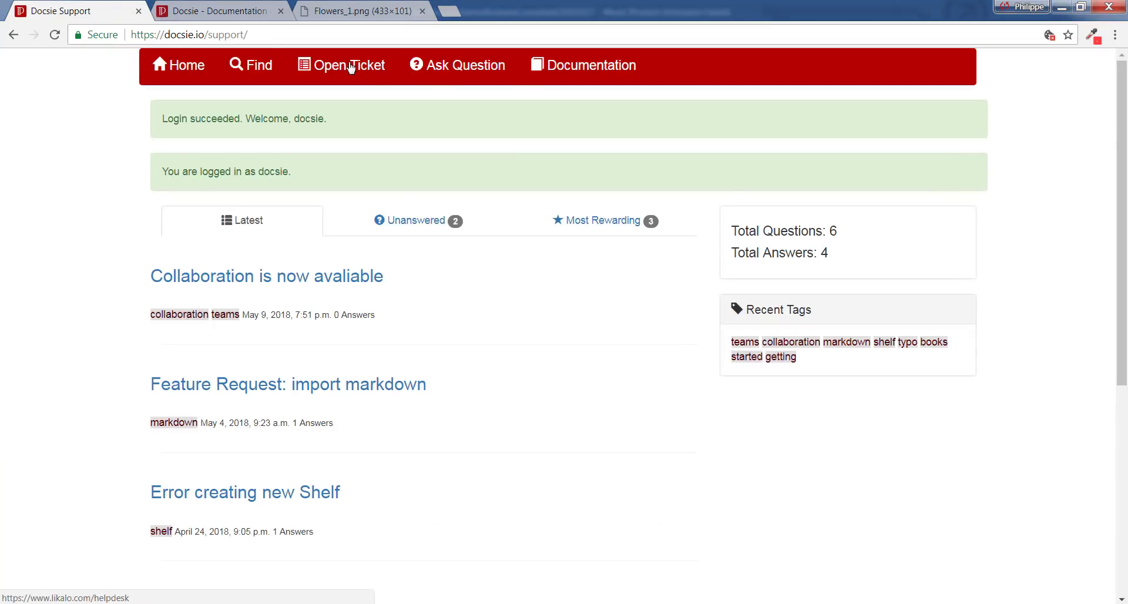
click(369, 64)
click(10, 35)
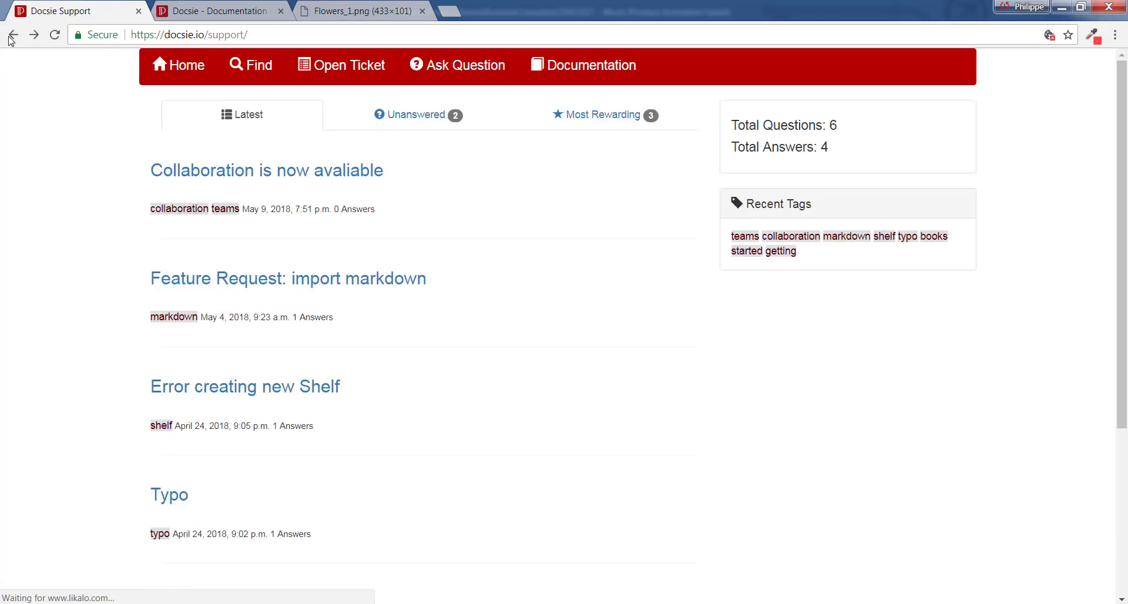
click(11, 36)
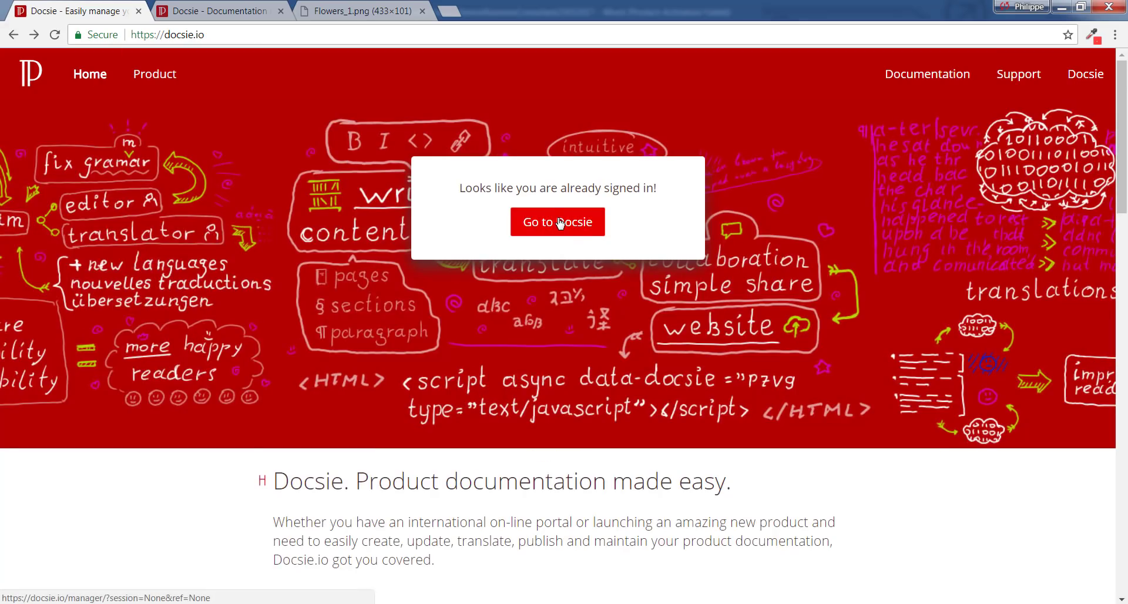